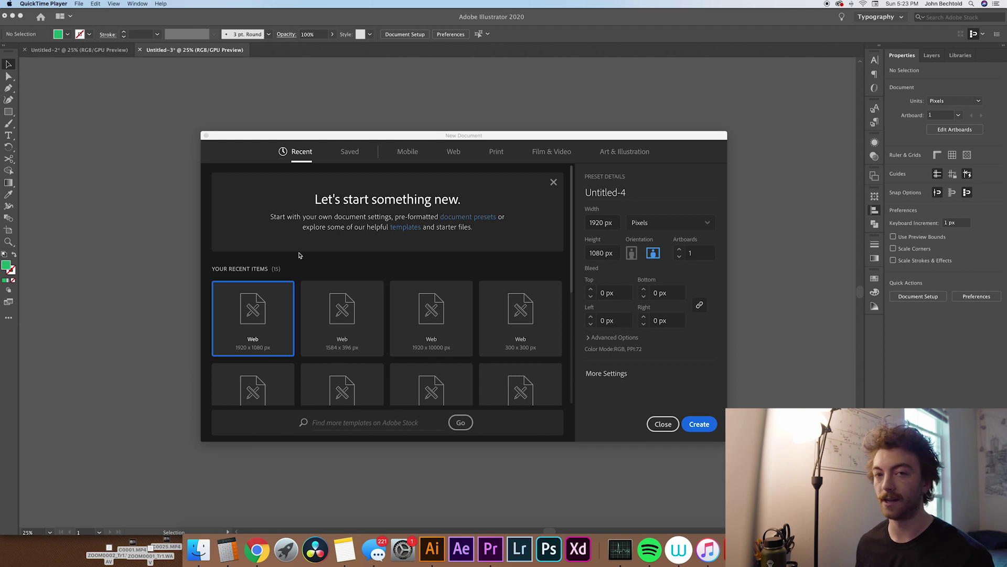
Create a new document from the recent 1920 x 1080 px web preset
{"action": "left_click", "coordinate": [279, 296]}
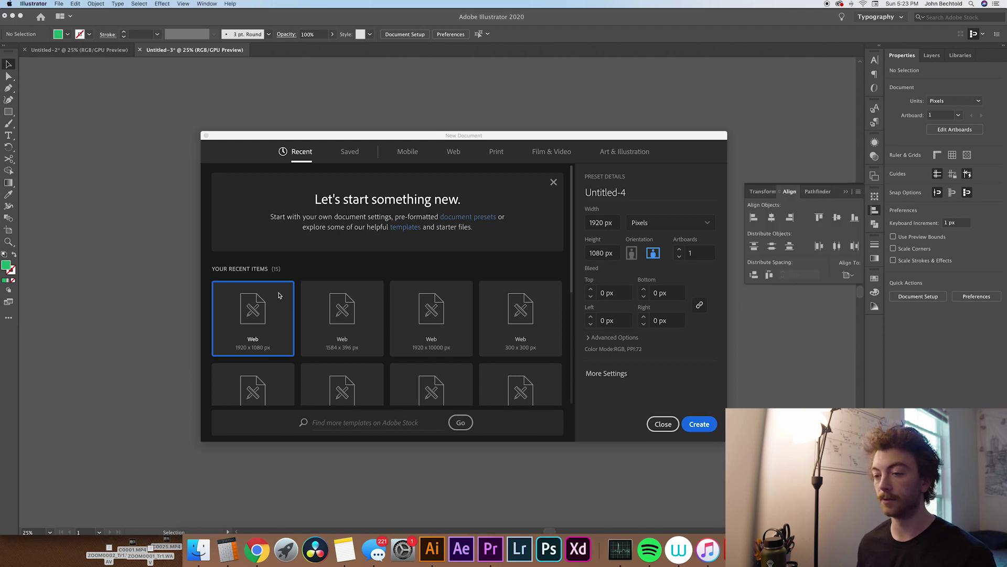
{"action": "left_click", "coordinate": [710, 424]}
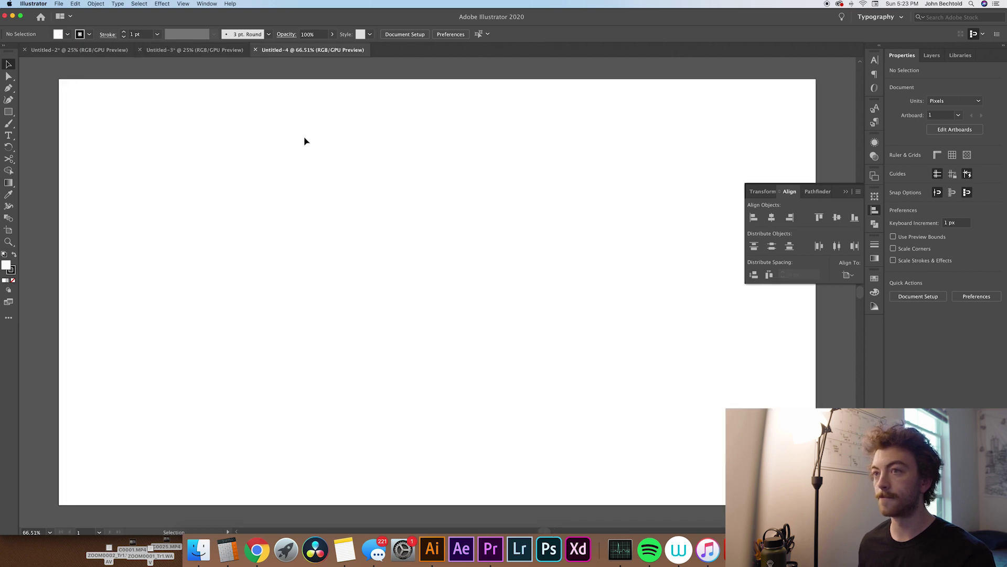
Draw a 1920 x 1080 px background rectangle that covers the whole artboard
{"action": "left_click_drag", "start_coordinate": [441, 190], "coordinate": [399, 190]}
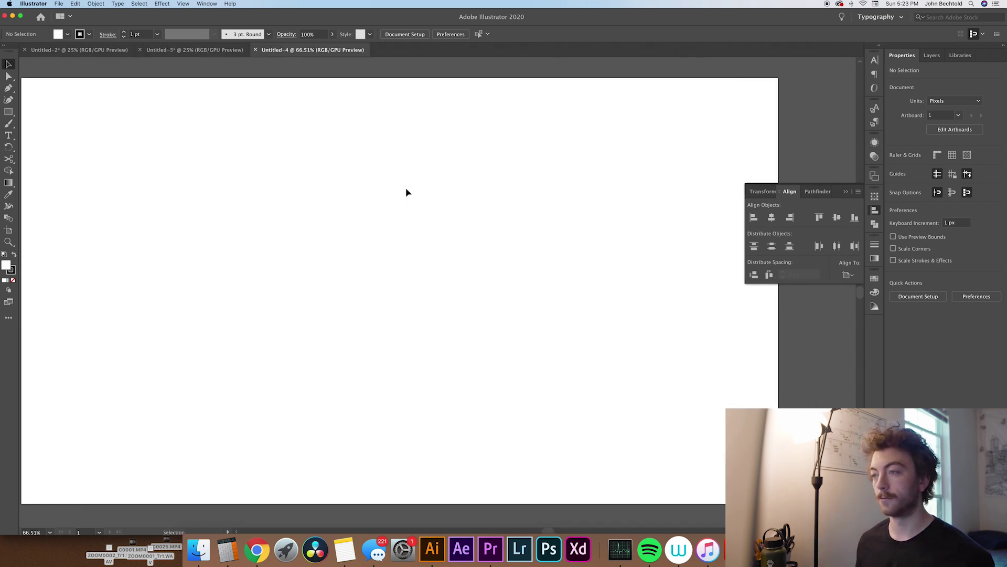
{"action": "key", "text": "super+minus"}
{"action": "key", "text": "super+minus"}
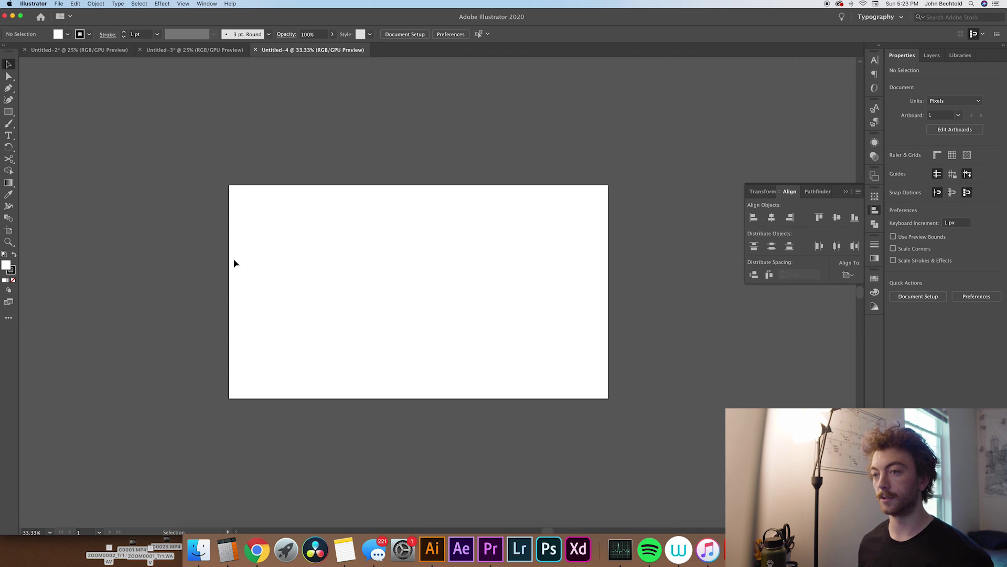
{"action": "left_click", "coordinate": [8, 111]}
{"action": "key", "text": "super+v"}
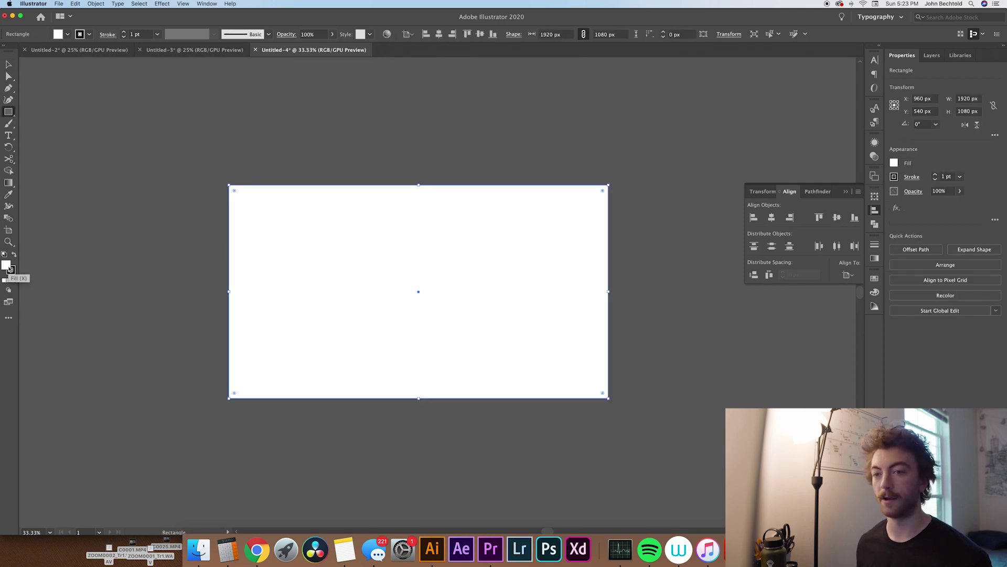
Fill the background rectangle with pale green d8f7c6 and deselect it
{"action": "double_click", "coordinate": [9, 268]}
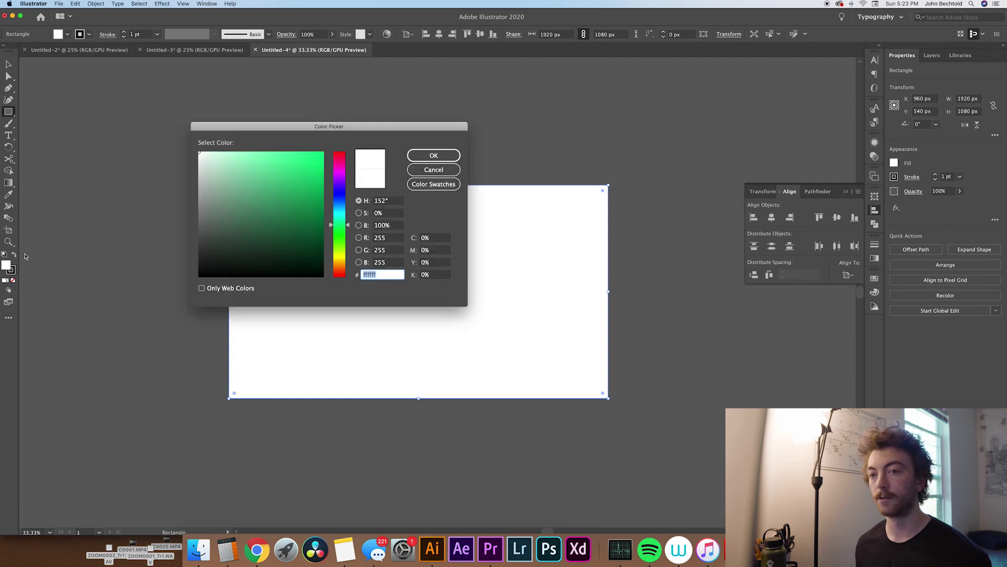
{"action": "left_click", "coordinate": [249, 159]}
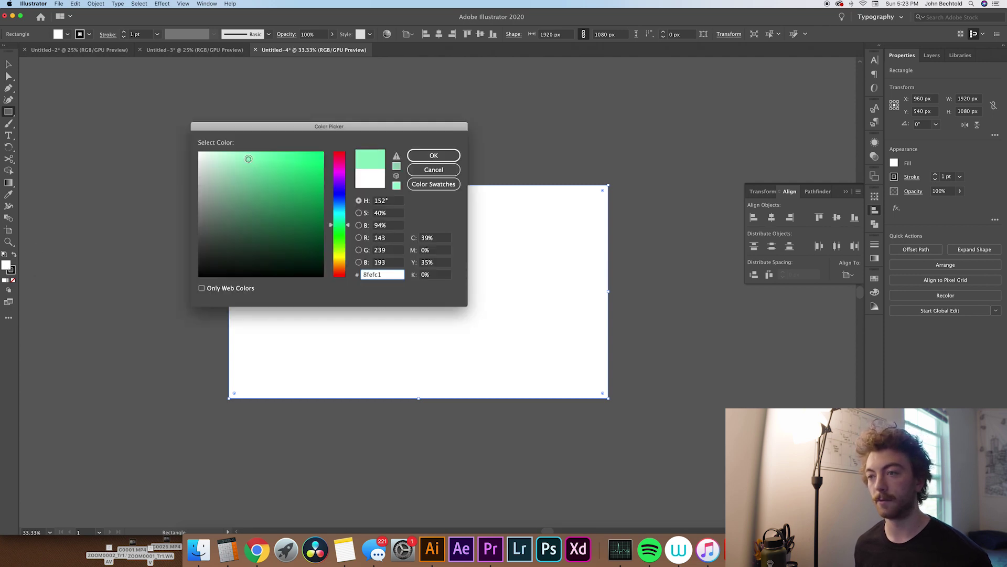
{"action": "left_click_drag", "start_coordinate": [347, 224], "coordinate": [348, 243]}
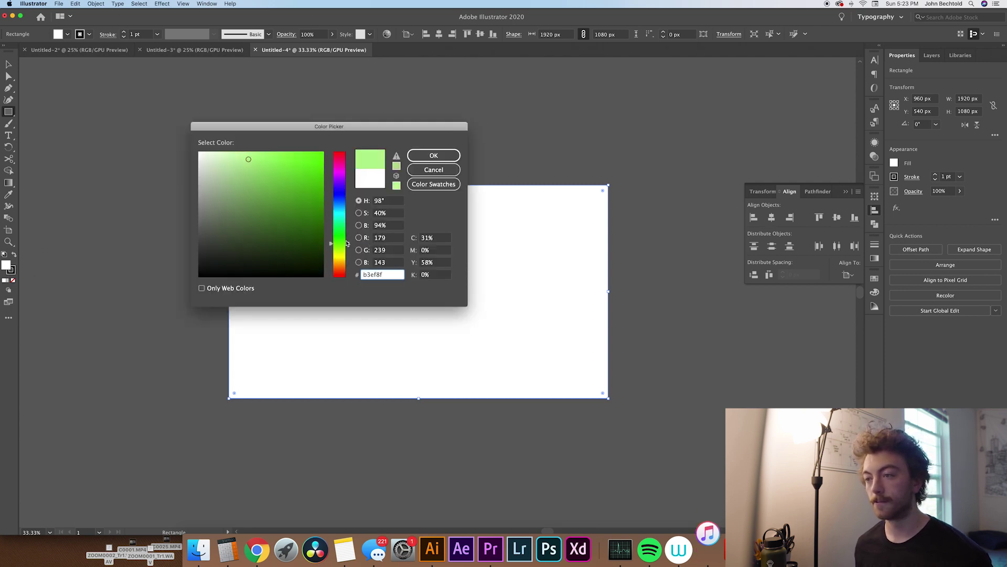
{"action": "left_click_drag", "start_coordinate": [249, 158], "coordinate": [224, 154]}
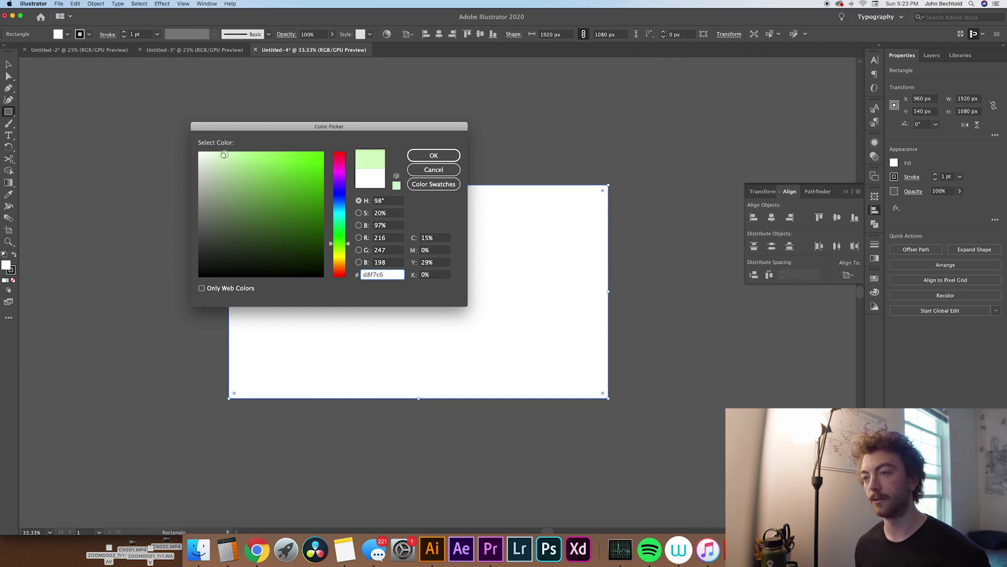
{"action": "left_click", "coordinate": [426, 156]}
{"action": "key", "text": "super+shift+a"}
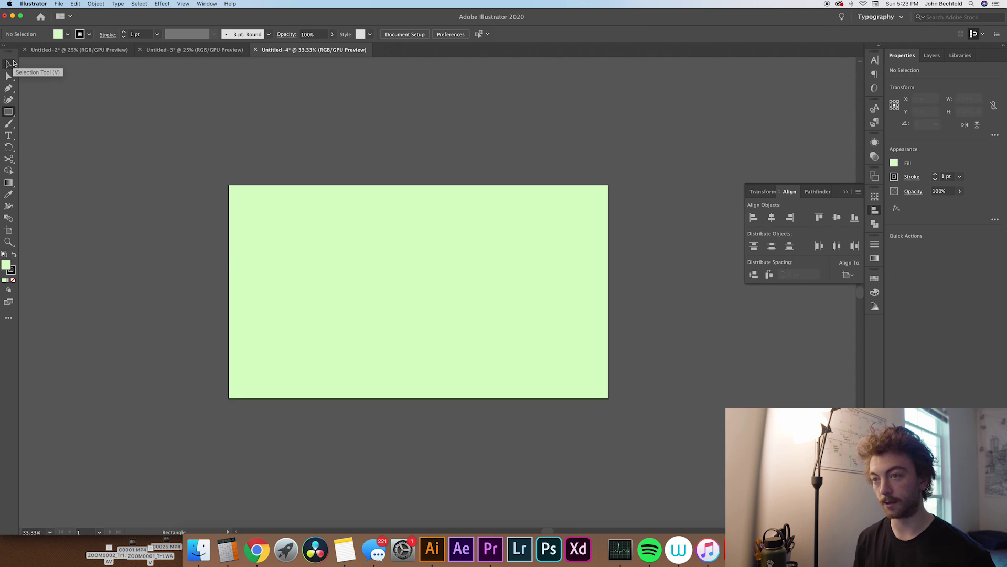
{"action": "left_click", "coordinate": [11, 64]}
Add the point text TRIPPY on the artboard and scale it up to about 404 pt, roughly 1159 px wide
{"action": "scroll", "coordinate": [312, 198], "scroll_direction": "right", "scroll_amount": 2}
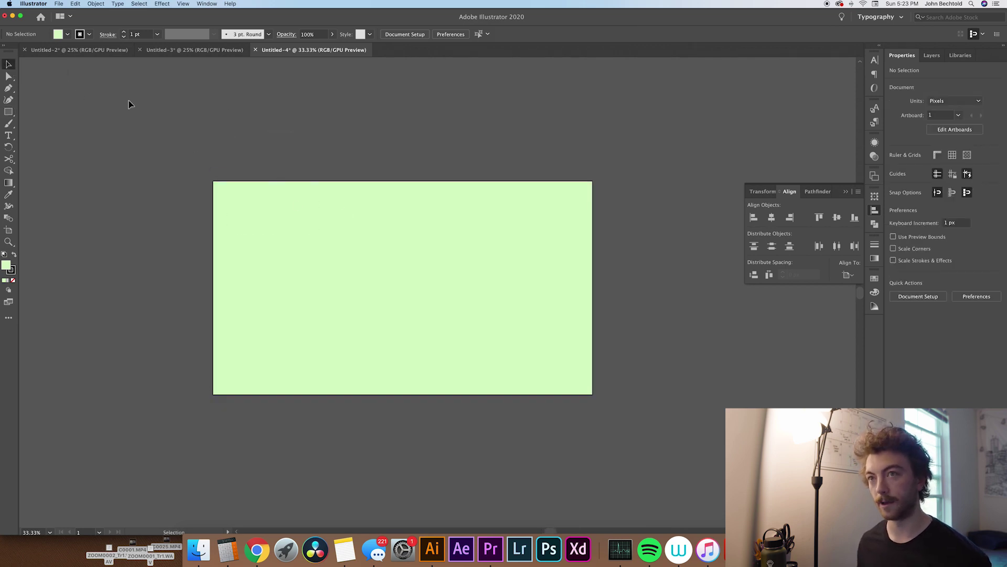
{"action": "left_click", "coordinate": [8, 134]}
{"action": "left_click", "coordinate": [284, 236]}
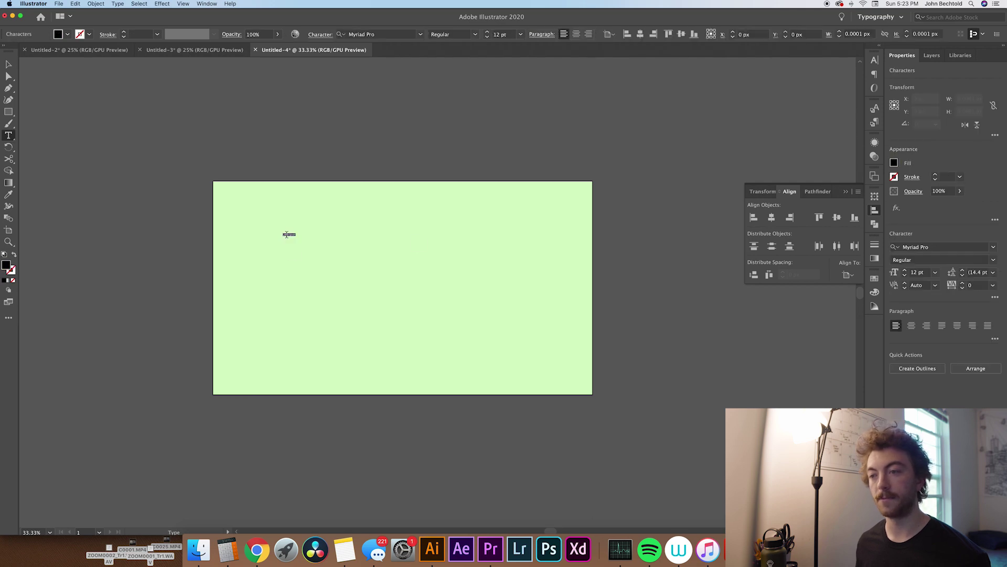
{"action": "type", "text": "T"}
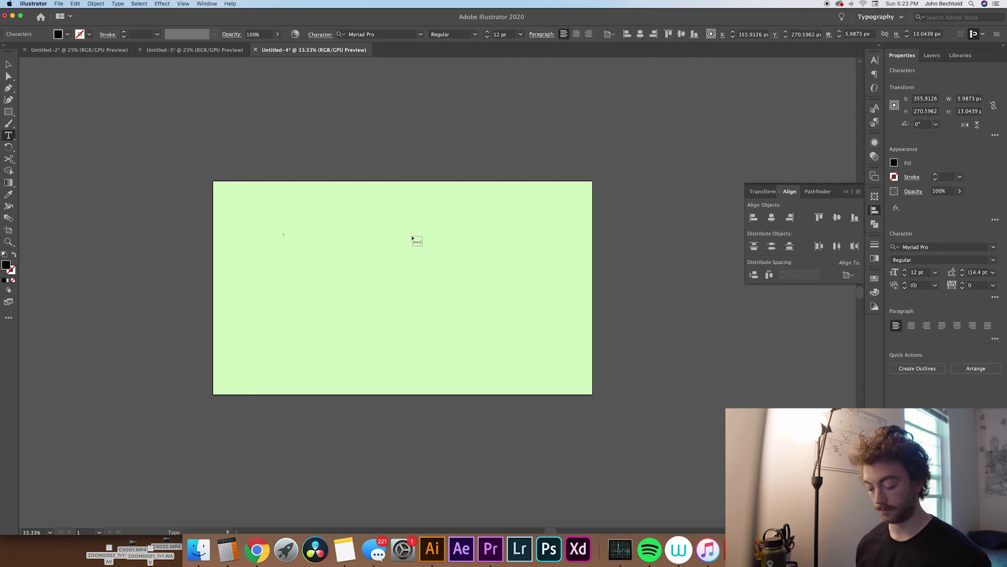
{"action": "key", "text": "BackSpace"}
{"action": "type", "text": "T"}
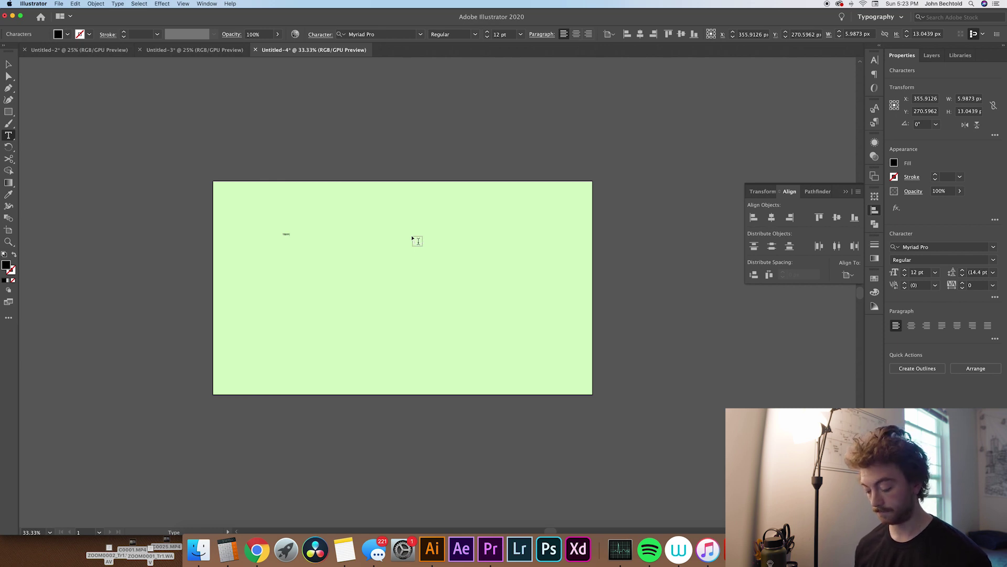
{"action": "left_click", "coordinate": [9, 64]}
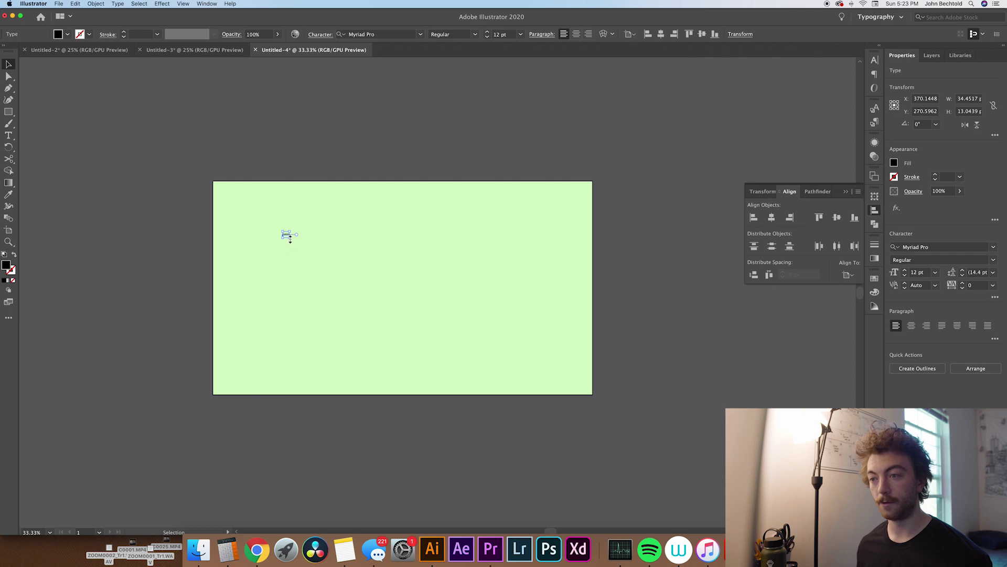
{"action": "left_click_drag", "start_coordinate": [290, 237], "coordinate": [512, 319]}
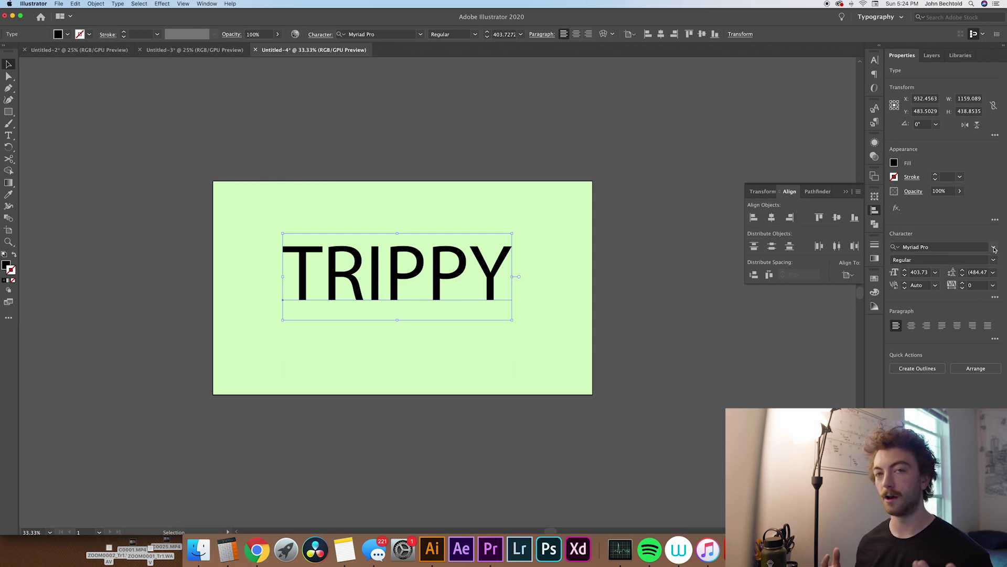
Set the TRIPPY text in Urbane Rounded Bold and centre it horizontally on the artboard
{"action": "left_click", "coordinate": [995, 248]}
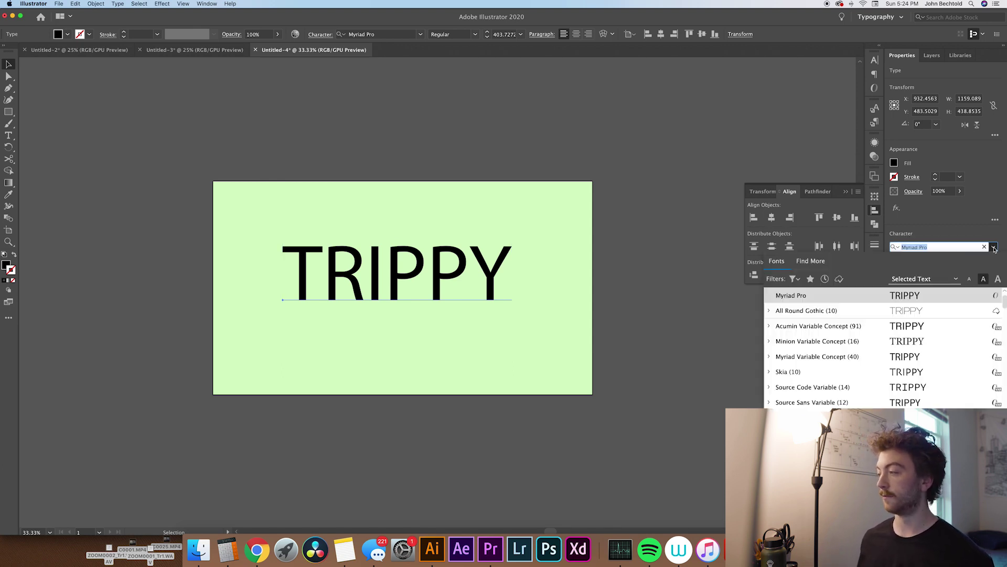
{"action": "type", "text": "ROUND"}
{"action": "key", "text": "Escape"}
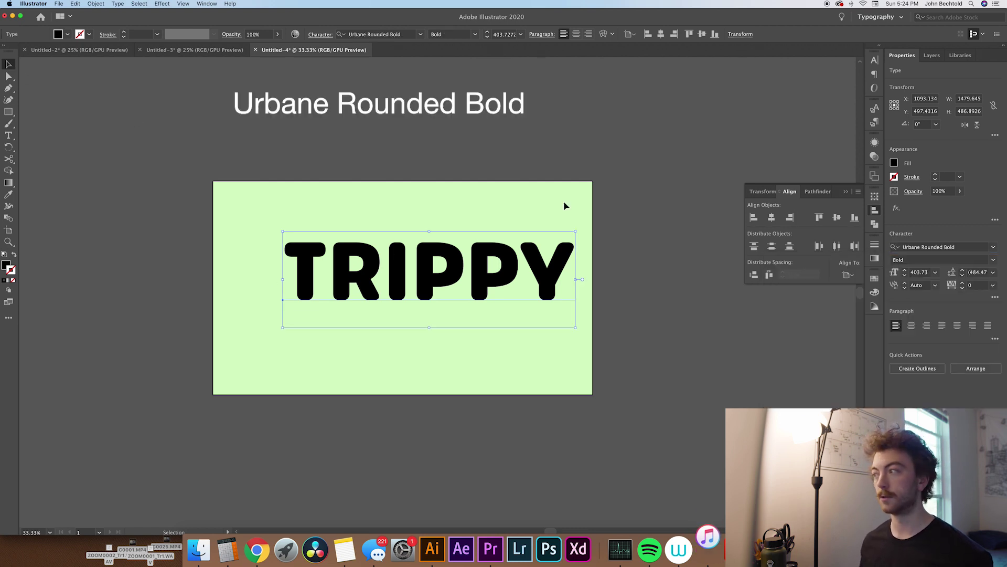
{"action": "left_click", "coordinate": [771, 217]}
{"action": "left_click", "coordinate": [616, 376]}
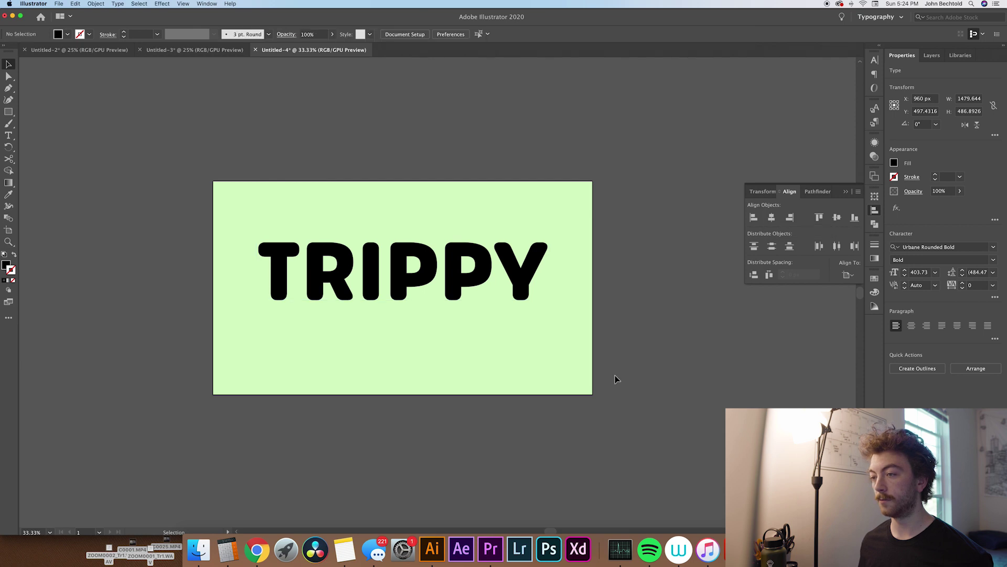
Fill the TRIPPY text with white
{"action": "left_click", "coordinate": [262, 254]}
{"action": "left_click", "coordinate": [67, 34]}
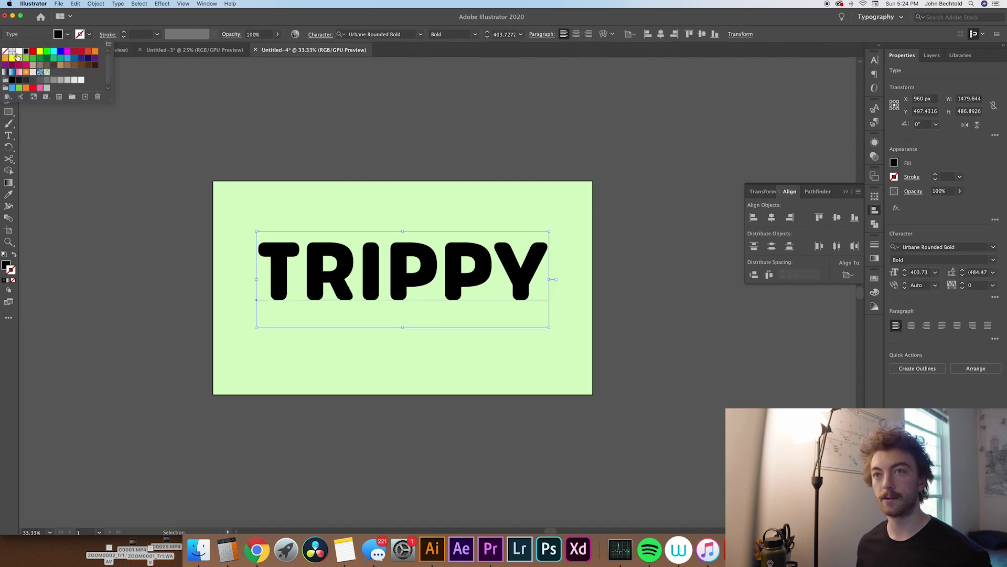
{"action": "left_click", "coordinate": [19, 51]}
Give the TRIPPY text a black stroke with a weight of 3 pt
{"action": "left_click", "coordinate": [91, 35]}
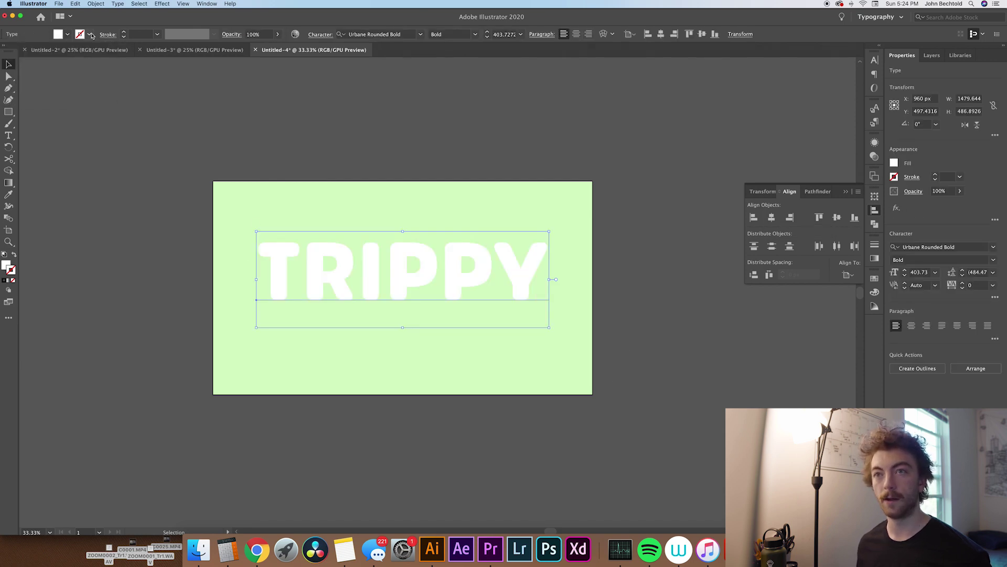
{"action": "left_click", "coordinate": [91, 34]}
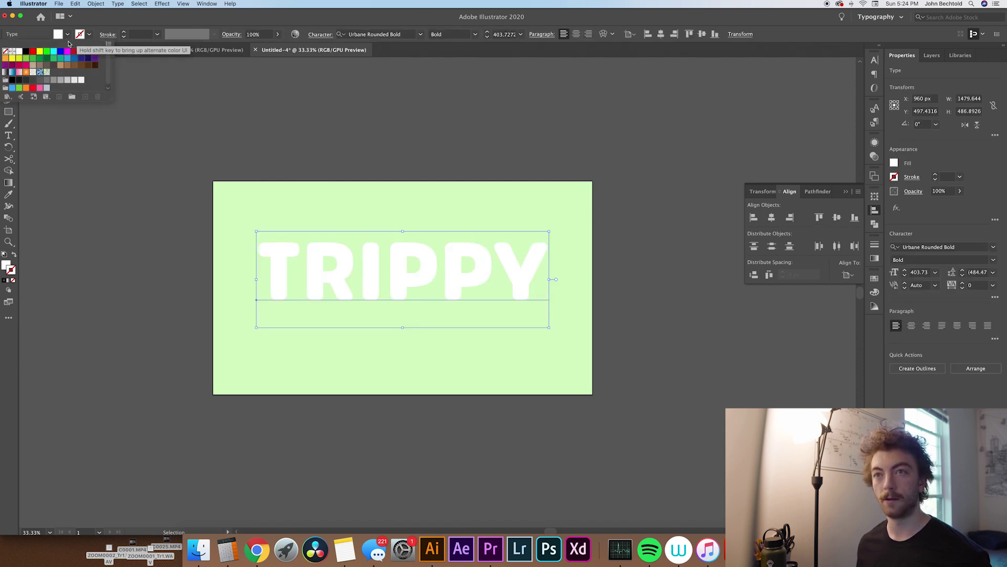
{"action": "left_click", "coordinate": [28, 53]}
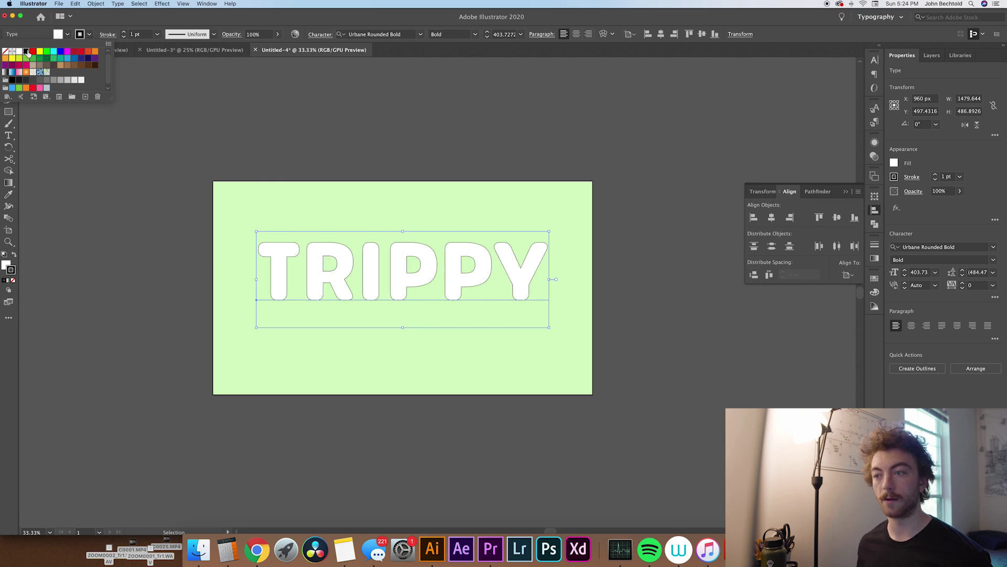
{"action": "left_click", "coordinate": [124, 32]}
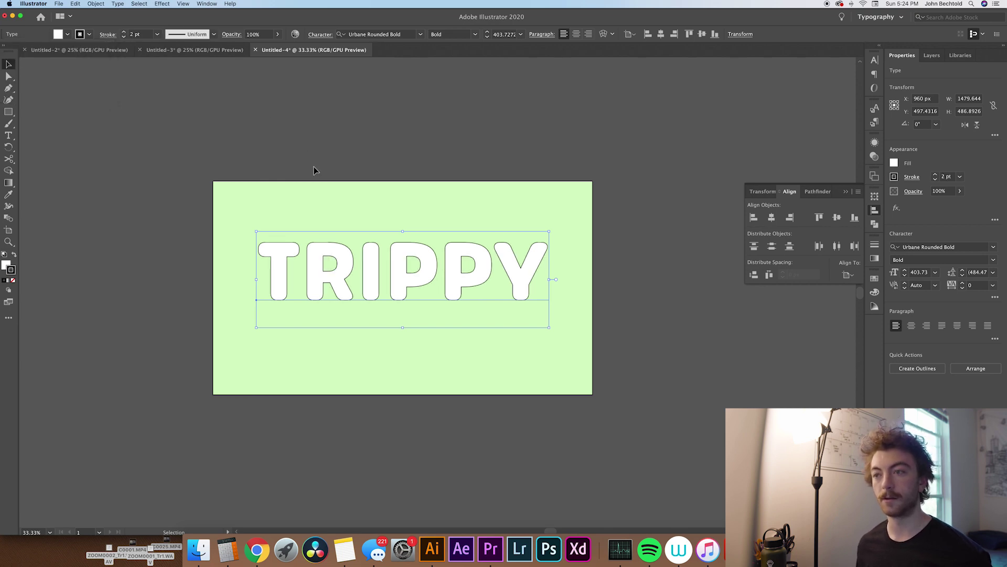
{"action": "left_click", "coordinate": [124, 32]}
{"action": "left_click", "coordinate": [276, 170]}
Convert the TRIPPY text to outlines
{"action": "left_click", "coordinate": [449, 263]}
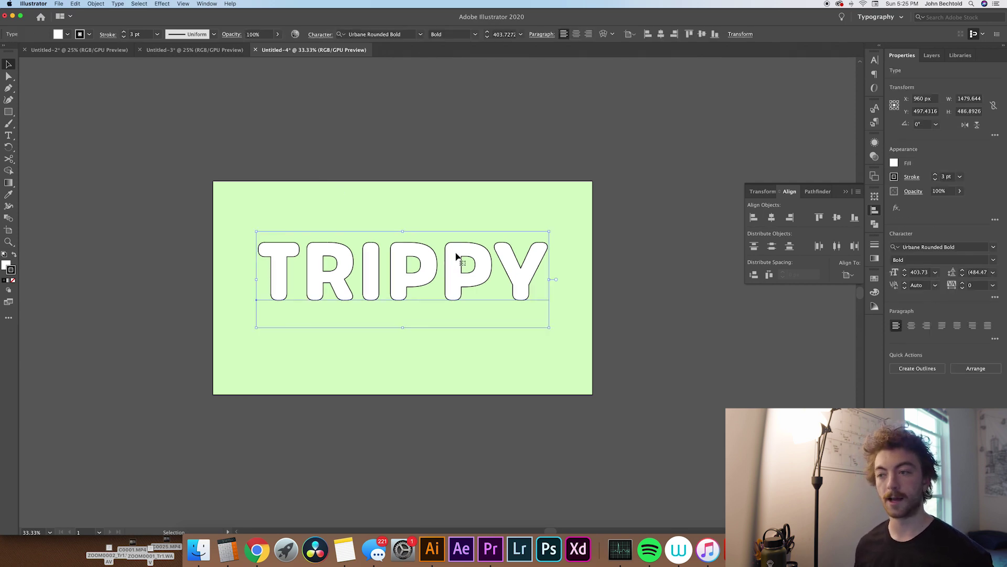
{"action": "key", "text": "super+shift+b"}
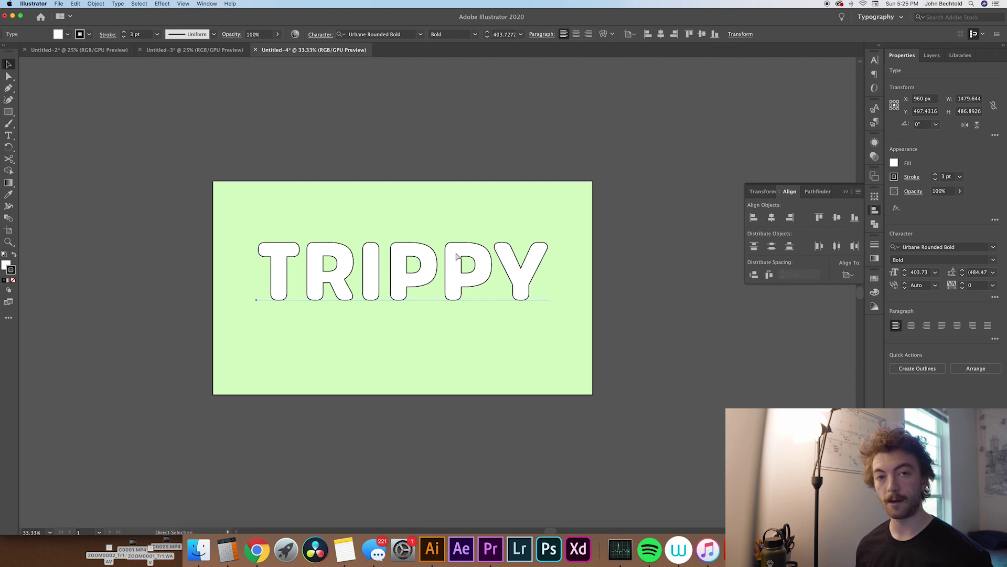
{"action": "key", "text": "super+shift+o"}
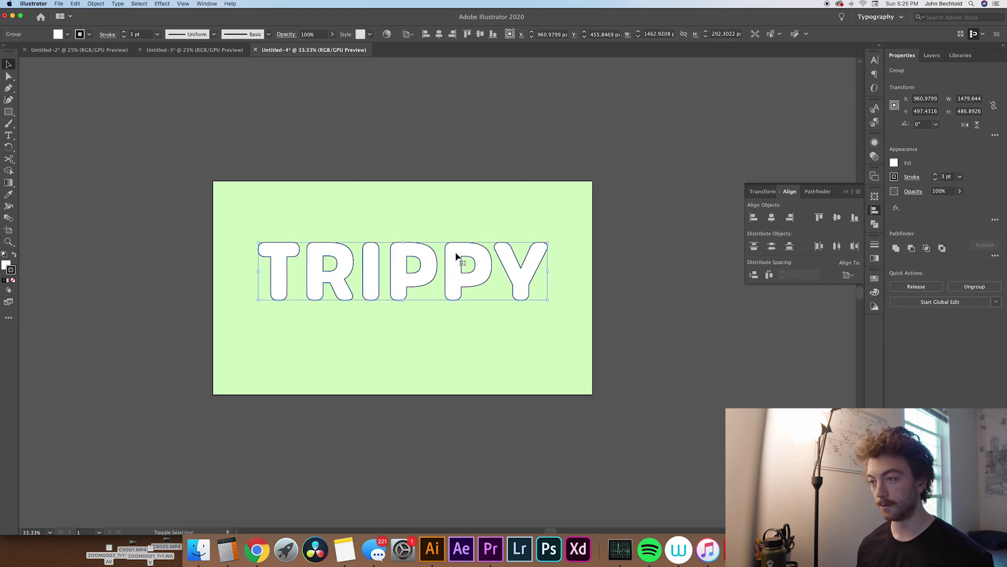
Apply an envelope distort mesh with 4 rows and 4 columns to the outlined TRIPPY lettering
{"action": "left_click", "coordinate": [96, 4]}
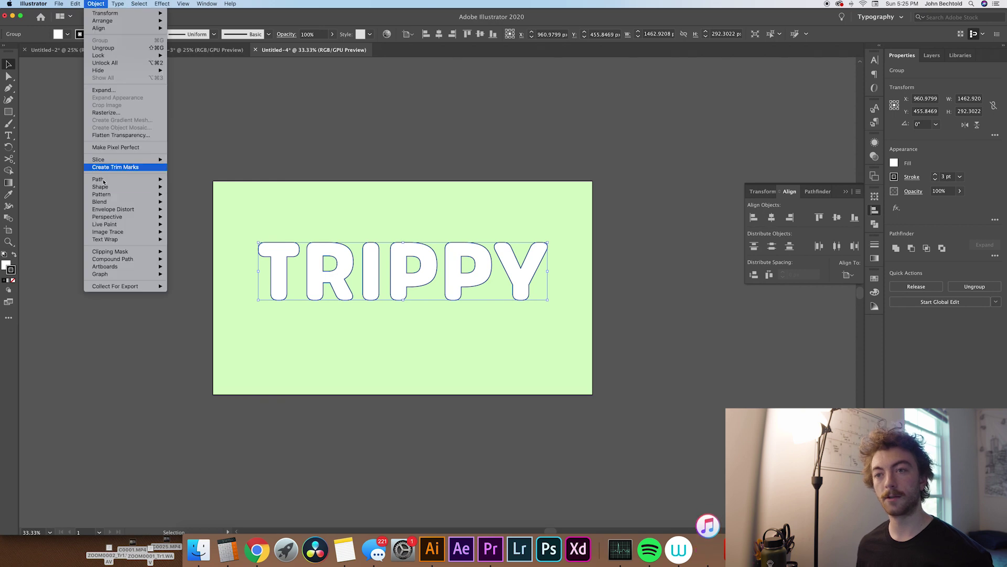
{"action": "mouse_move", "coordinate": [119, 215]}
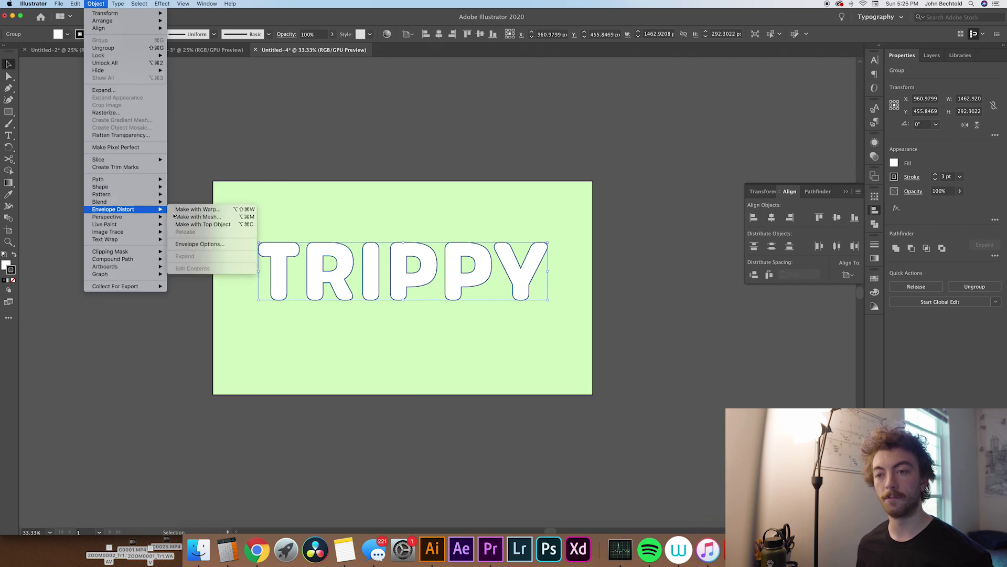
{"action": "left_click", "coordinate": [201, 218]}
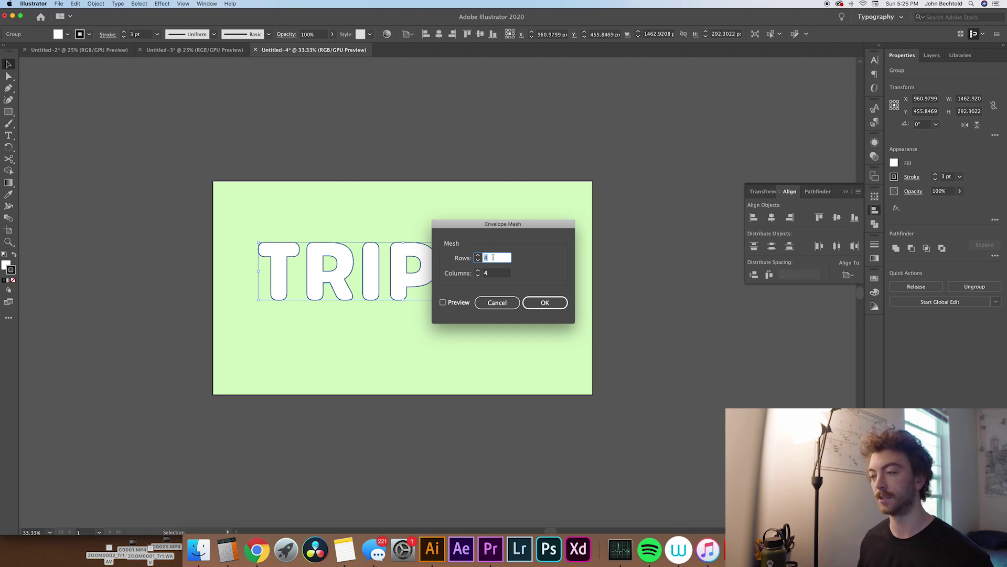
{"action": "left_click", "coordinate": [444, 302]}
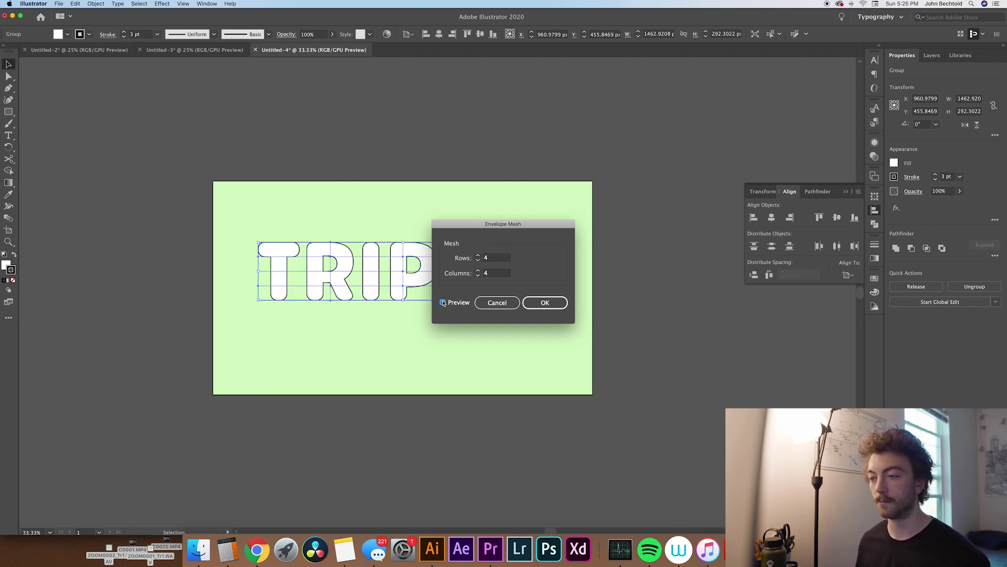
{"action": "left_click", "coordinate": [546, 304]}
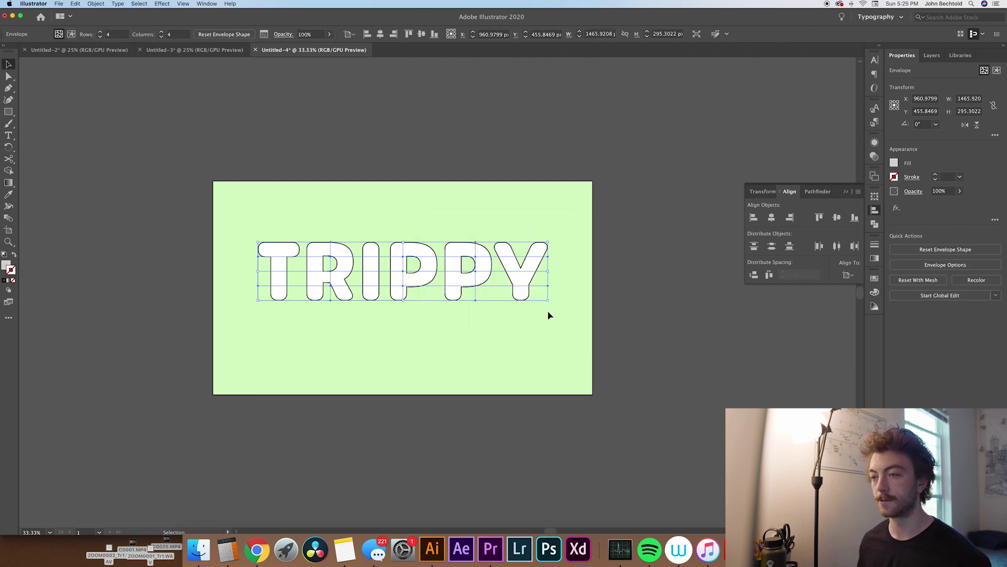
Select the second row of envelope mesh points across the TRIPPY lettering and shift it about 5 px to the right
{"action": "left_click", "coordinate": [9, 78]}
{"action": "left_click_drag", "start_coordinate": [249, 254], "coordinate": [355, 272]}
{"action": "left_click_drag", "start_coordinate": [505, 270], "coordinate": [560, 268]}
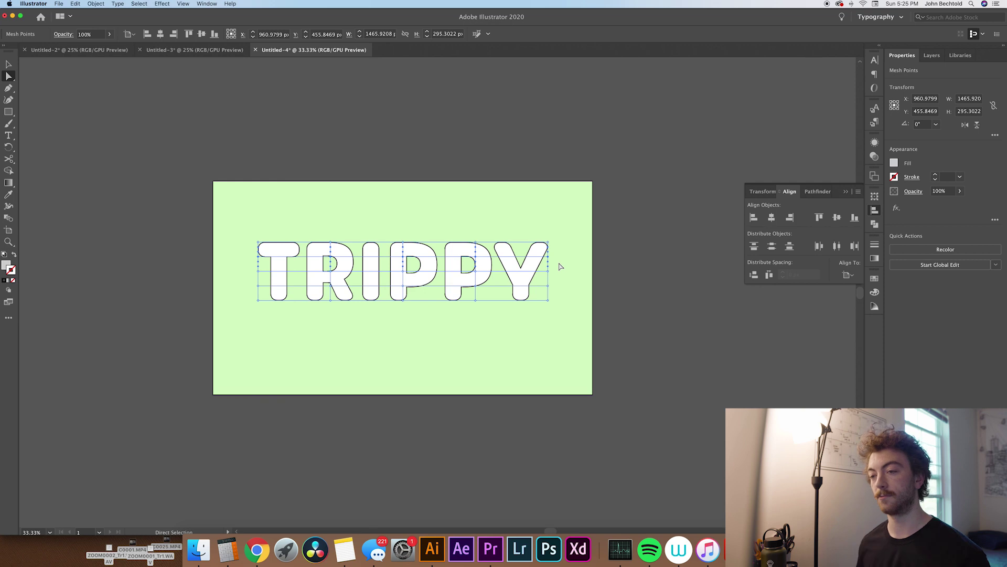
{"action": "key", "text": "Right"}
{"action": "key", "text": "Right"}
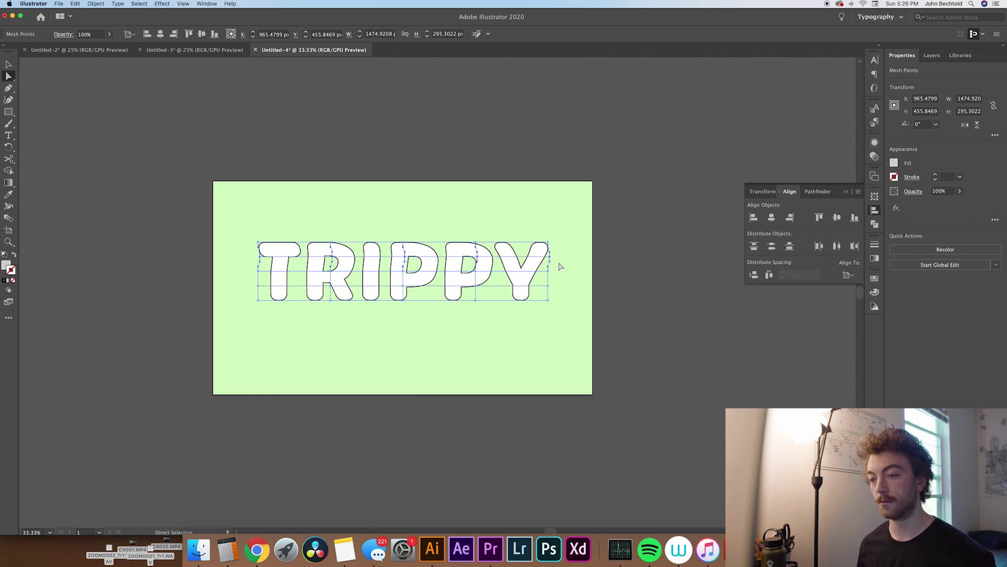
{"action": "key", "text": "Left"}
{"action": "key", "text": "Left"}
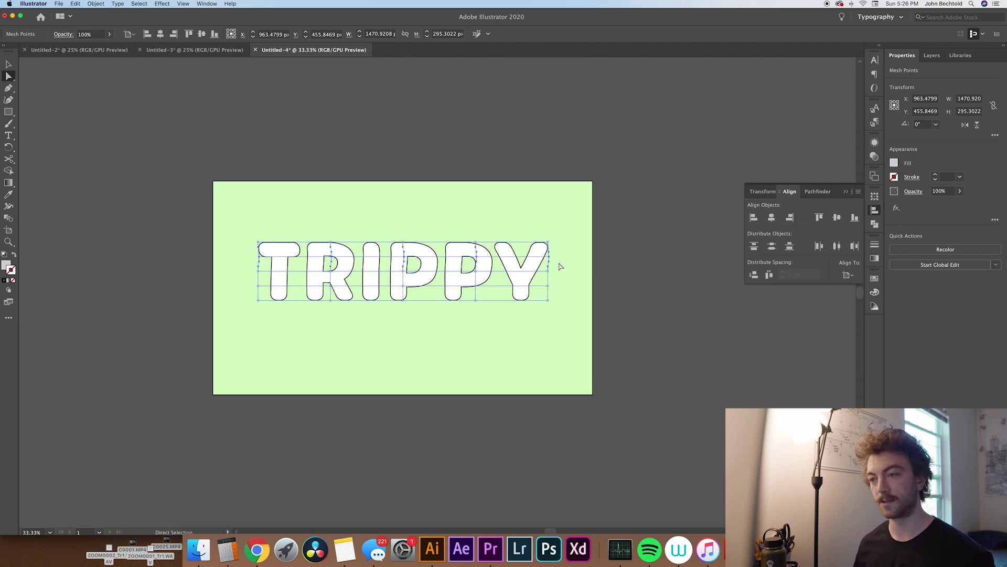
{"action": "key", "text": "Left"}
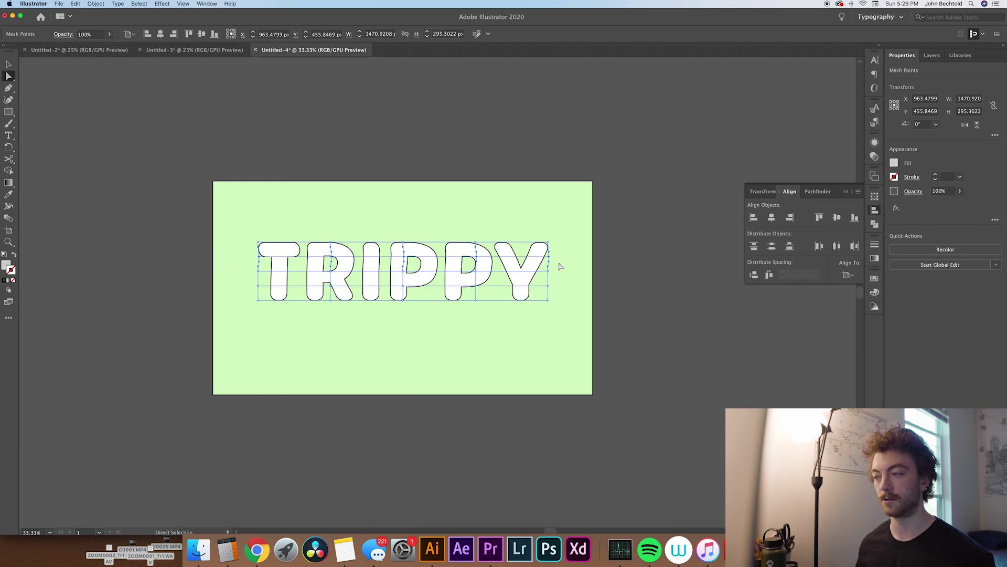
Select the third row of mesh points across the lettering and shift it about 8 px to the left
{"action": "scroll", "coordinate": [559, 266], "scroll_direction": "up", "scroll_amount": 1}
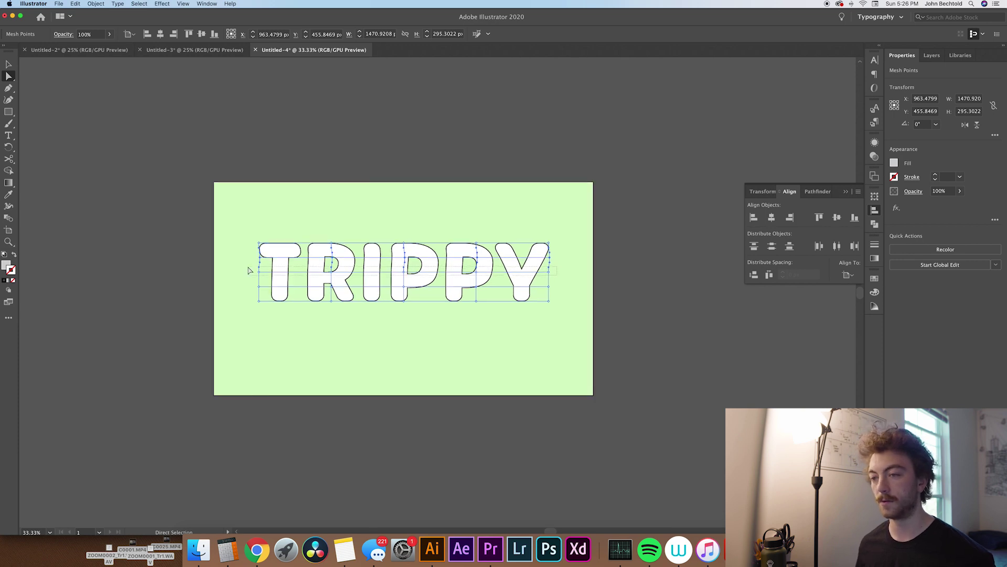
{"action": "key", "text": "Left"}
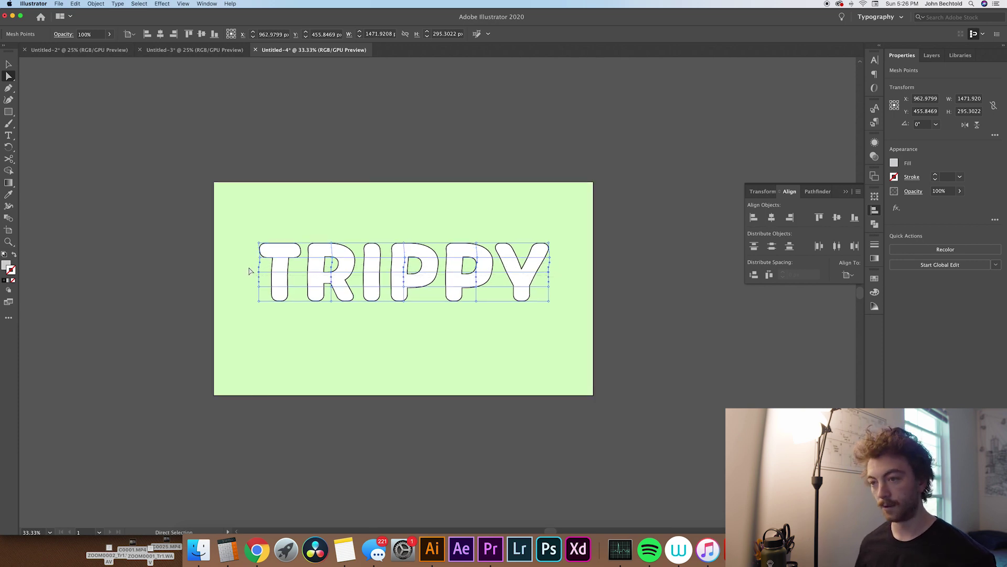
{"action": "key", "text": "Left"}
{"action": "key", "text": "Left"}
{"action": "key", "text": "Left"}
{"action": "key", "text": "Left"}
{"action": "key", "text": "Left"}
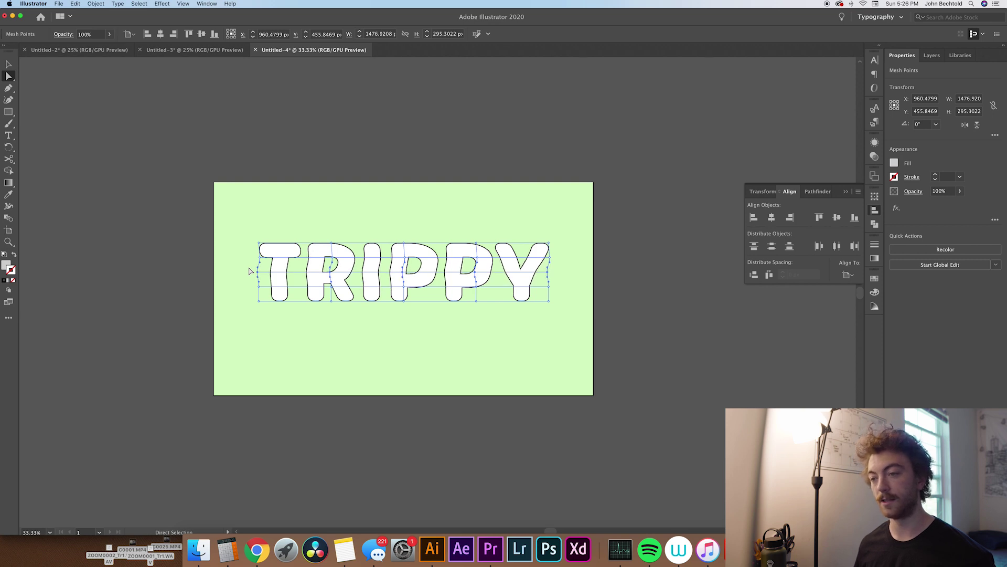
Select the fourth row of mesh points across the lettering and shift it slightly to the right
{"action": "left_click", "coordinate": [249, 284]}
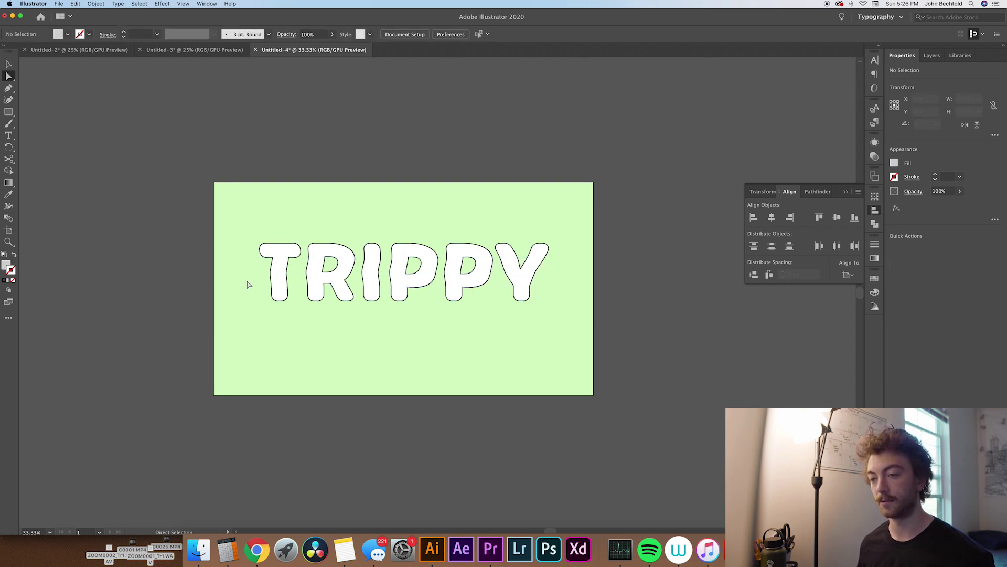
{"action": "key", "text": "ctrl+z"}
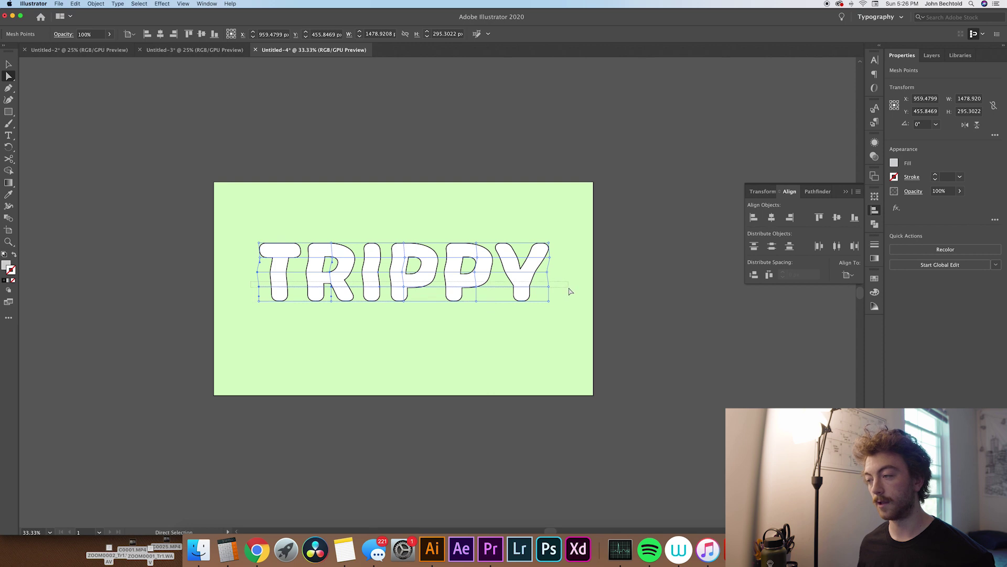
{"action": "key", "text": "Right"}
{"action": "key", "text": "Right"}
{"action": "key", "text": "Right"}
{"action": "key", "text": "Right"}
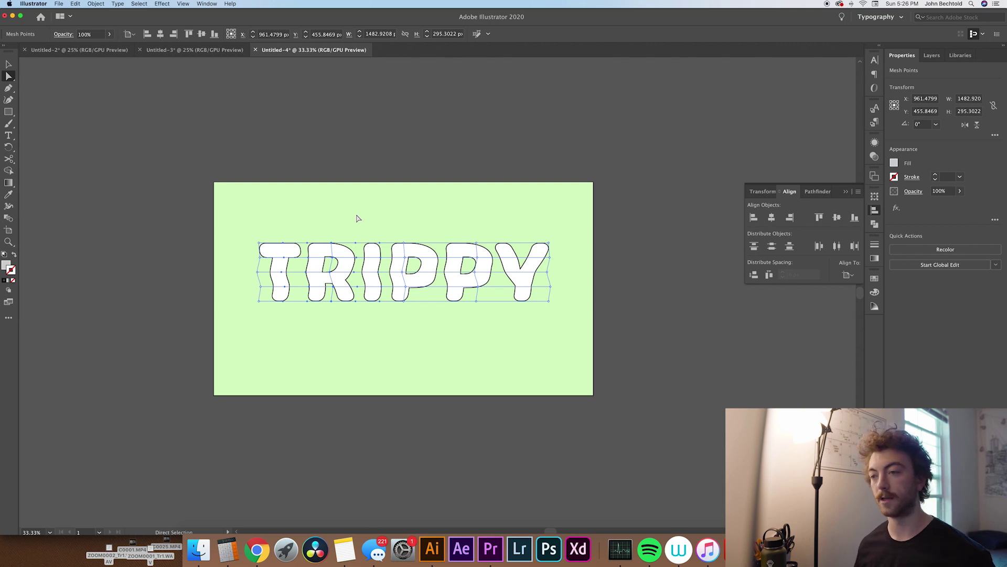
Select the second column of mesh points, through the letter R, and raise it about 11 px
{"action": "key", "text": "Up"}
{"action": "key", "text": "Up"}
{"action": "key", "text": "Up"}
{"action": "key", "text": "Up"}
{"action": "key", "text": "Up"}
{"action": "key", "text": "Up"}
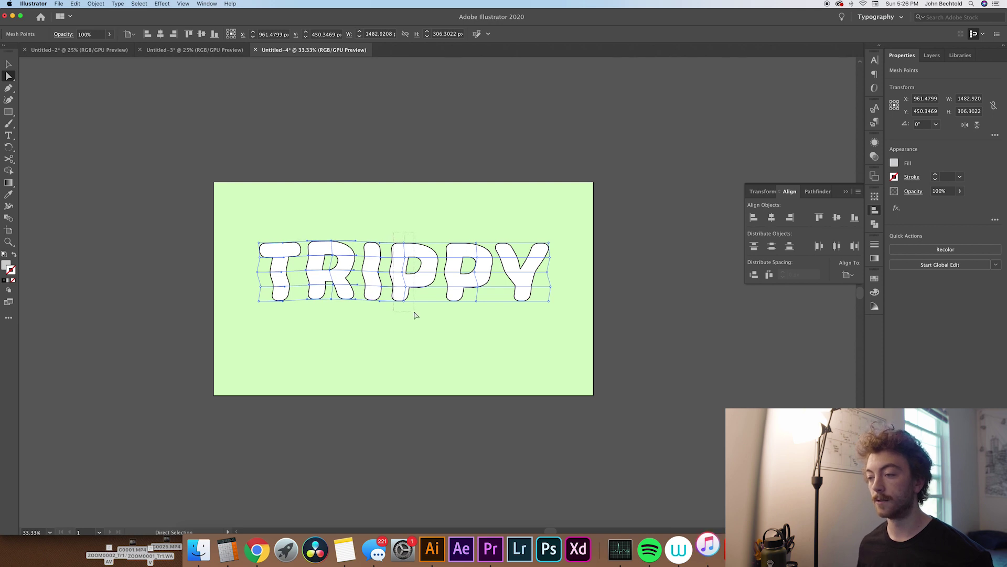
Lower the middle column of mesh points about 7 px and raise the fourth column slightly
{"action": "key", "text": "Down"}
{"action": "key", "text": "Down"}
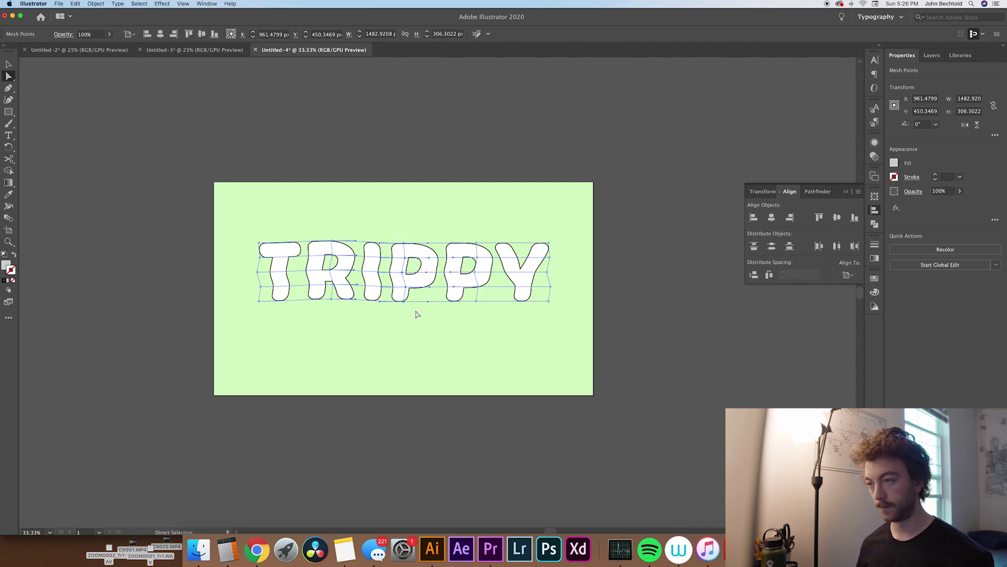
{"action": "key", "text": "Down"}
{"action": "key", "text": "Down"}
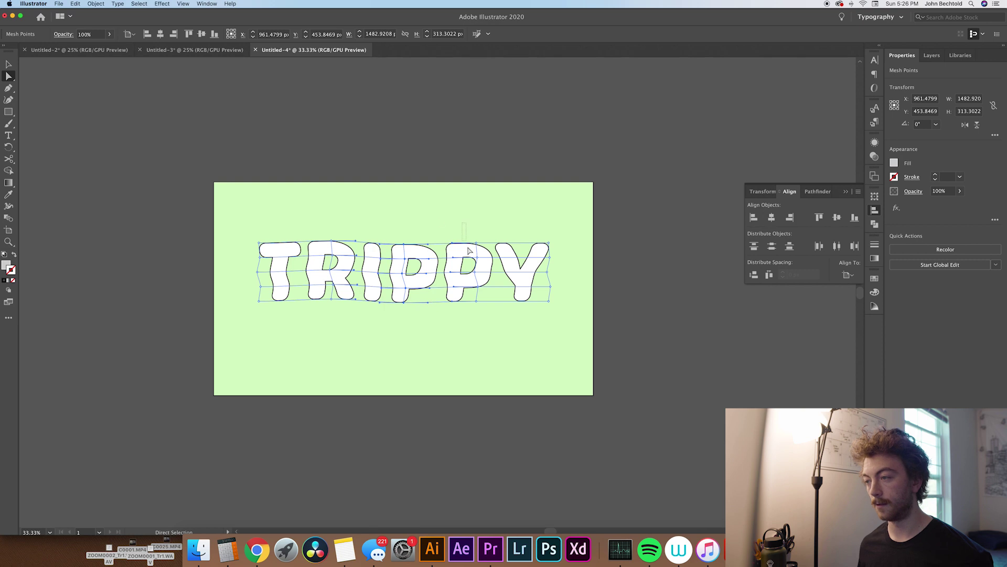
{"action": "key", "text": "Right"}
{"action": "key", "text": "Right"}
{"action": "key", "text": "Right"}
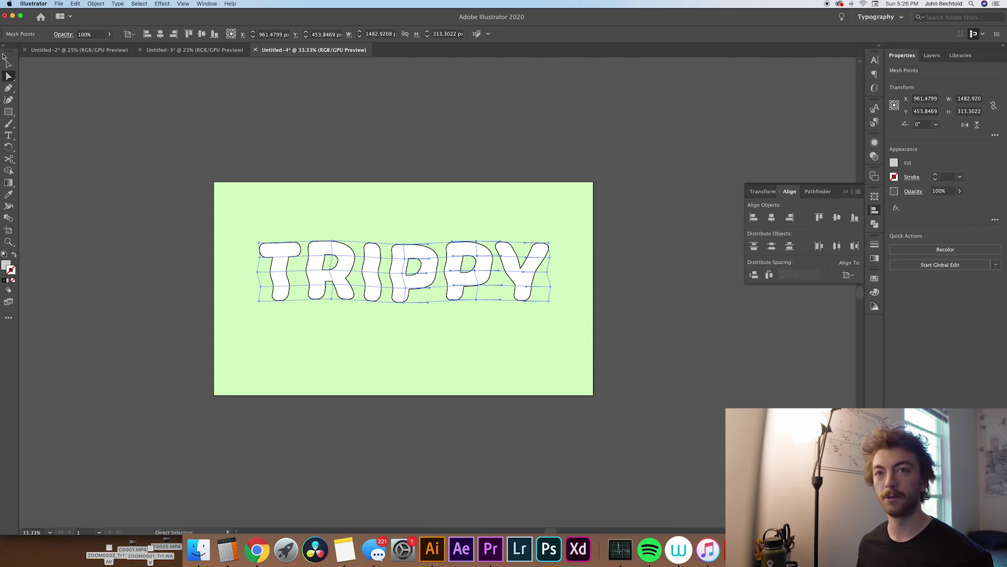
Move the distorted lettering straight up to the artboard's top edge and expand its object and fill
{"action": "key", "text": "v"}
{"action": "left_click_drag", "start_coordinate": [410, 291], "coordinate": [410, 233]}
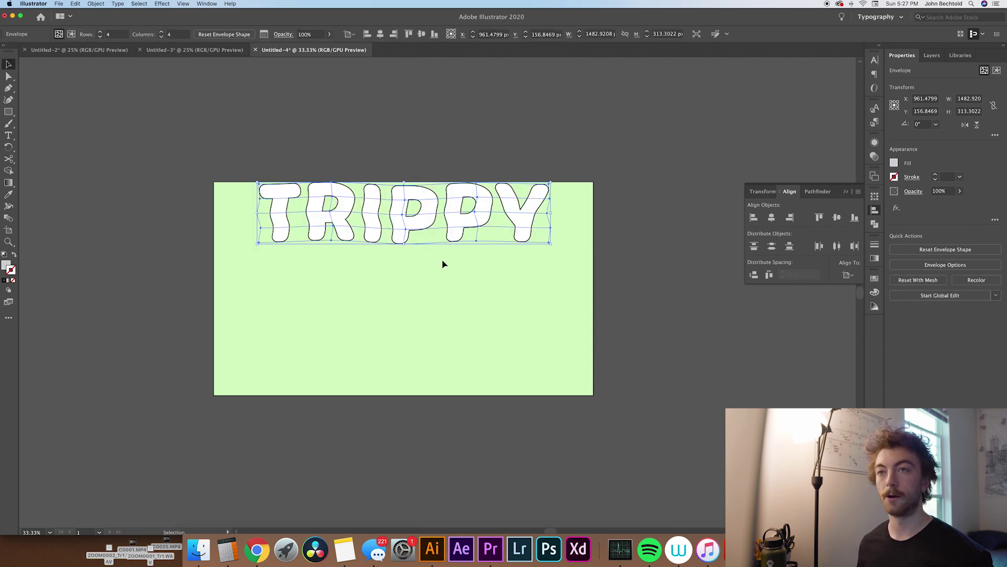
{"action": "left_click", "coordinate": [95, 4]}
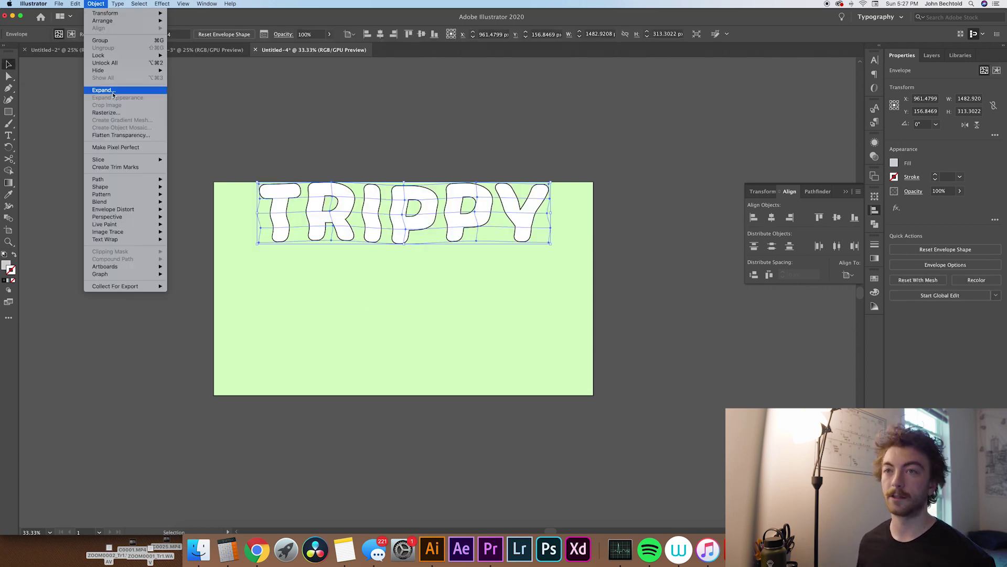
{"action": "left_click", "coordinate": [113, 92]}
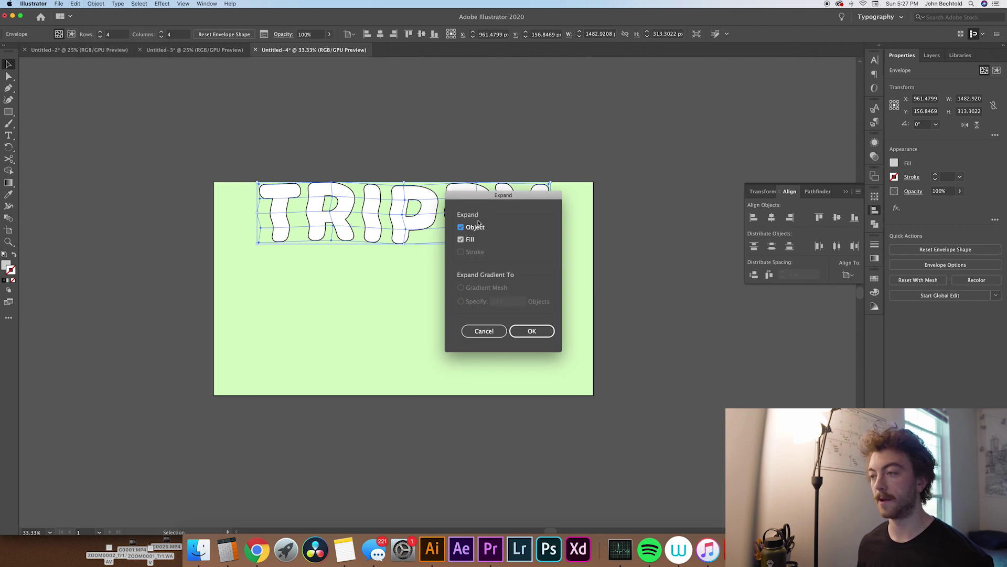
{"action": "left_click", "coordinate": [531, 330]}
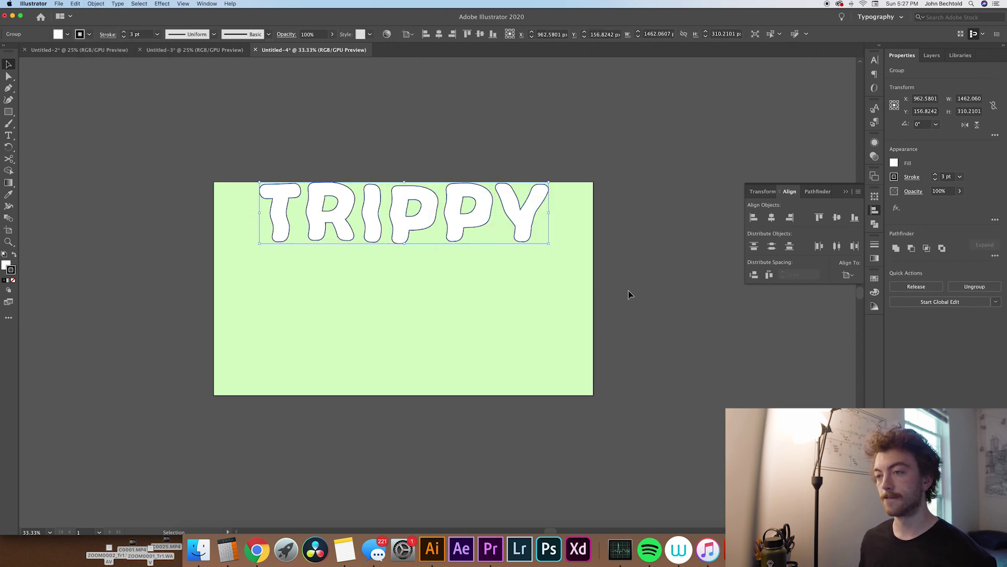
Duplicate the expanded TRIPPY group straight down and repeat the duplication to stack three copies
{"action": "left_click", "coordinate": [610, 283]}
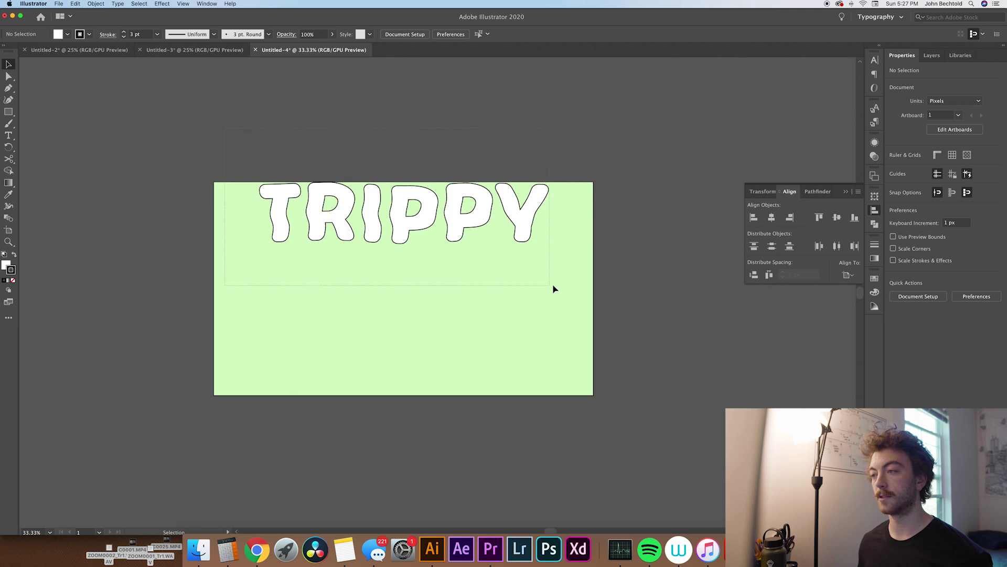
{"action": "key", "text": "super+a"}
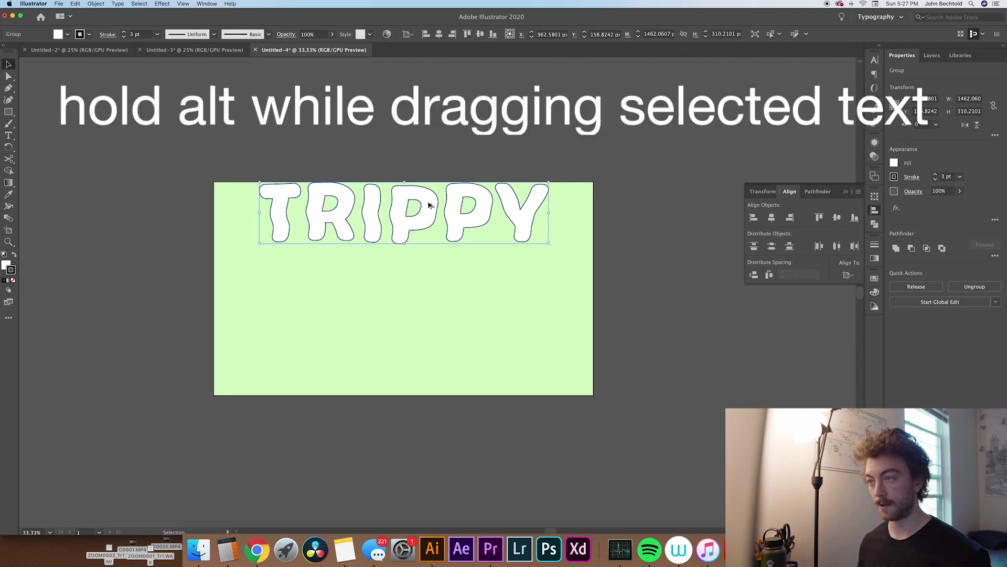
{"action": "left_click_drag", "start_coordinate": [430, 210], "coordinate": [438, 264]}
{"action": "key", "text": "super+d"}
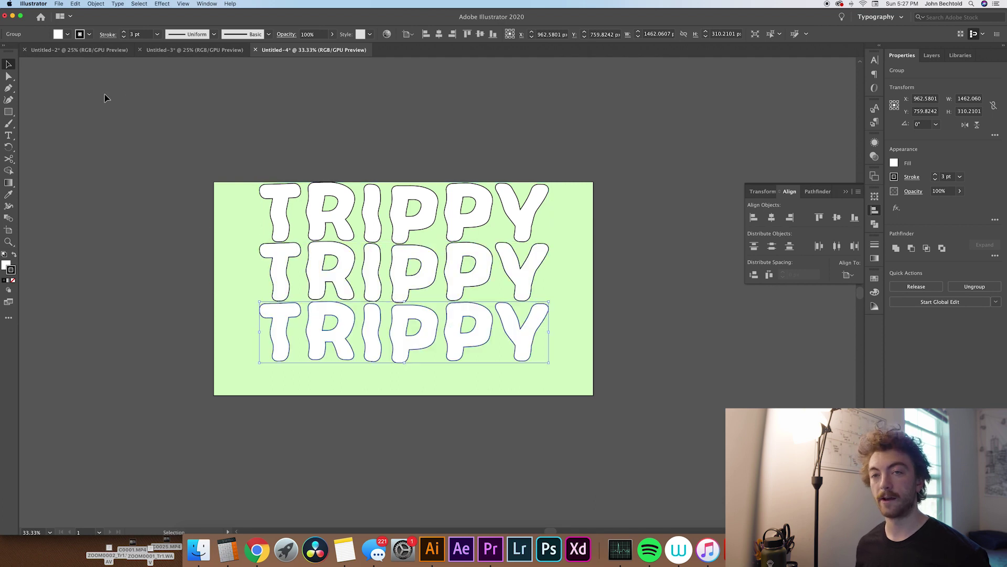
Select all three TRIPPY copies and make a blend between them
{"action": "left_click_drag", "start_coordinate": [177, 151], "coordinate": [295, 249]}
{"action": "left_click_drag", "start_coordinate": [355, 348], "coordinate": [386, 382]}
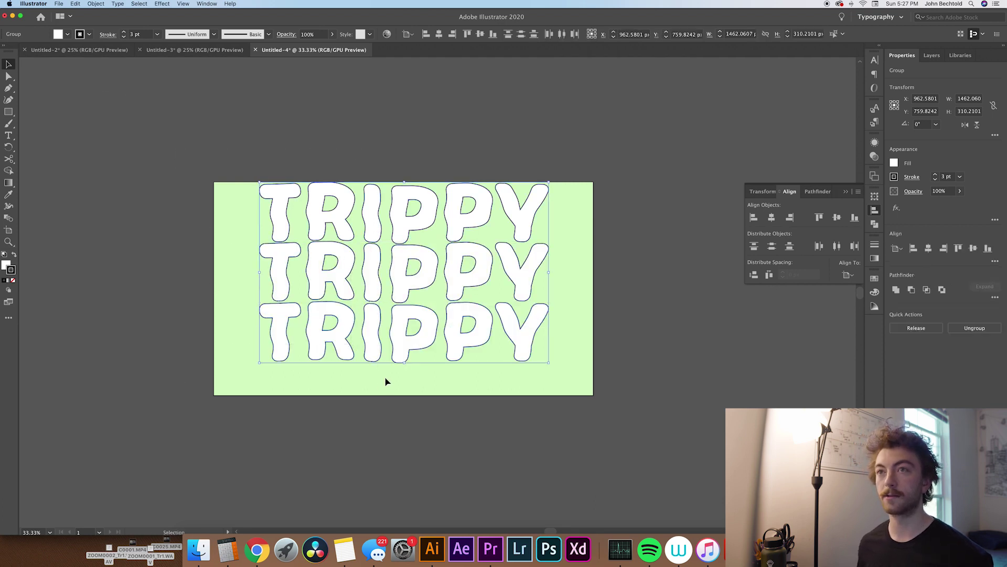
{"action": "left_click", "coordinate": [96, 4]}
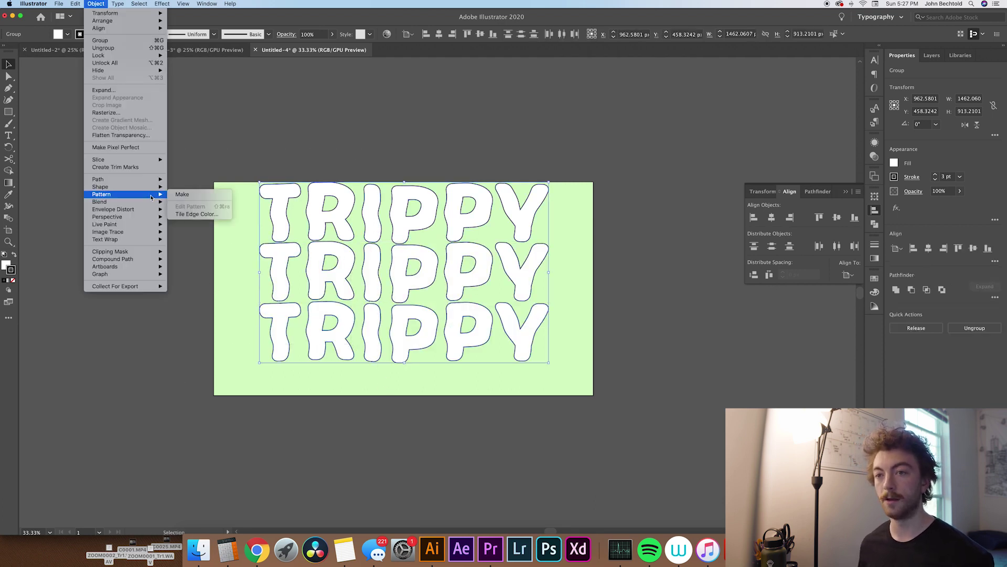
{"action": "mouse_move", "coordinate": [148, 203]}
{"action": "left_click", "coordinate": [182, 201]}
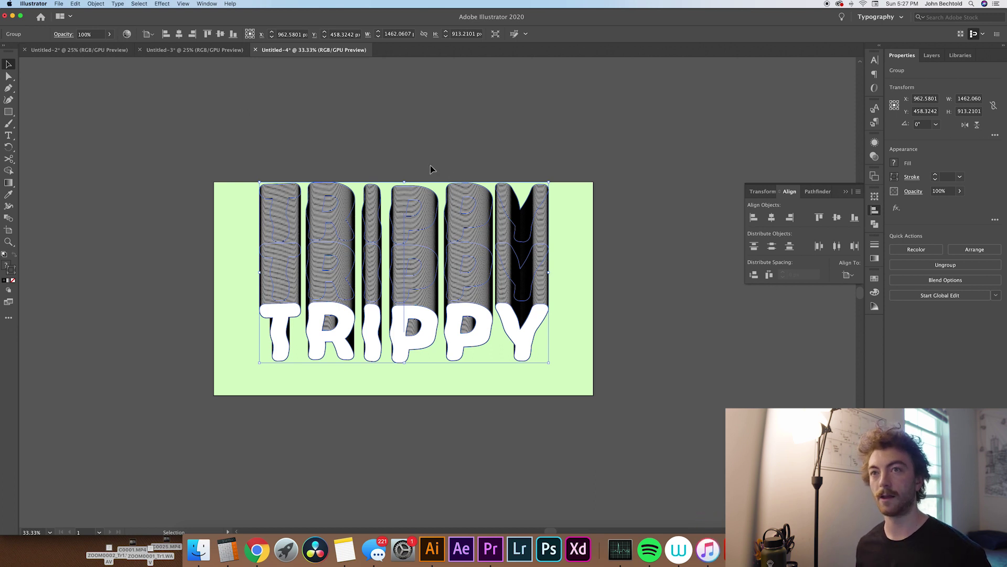
Set the blend's spacing to 5 specified steps with the preview turned on
{"action": "left_click", "coordinate": [97, 5]}
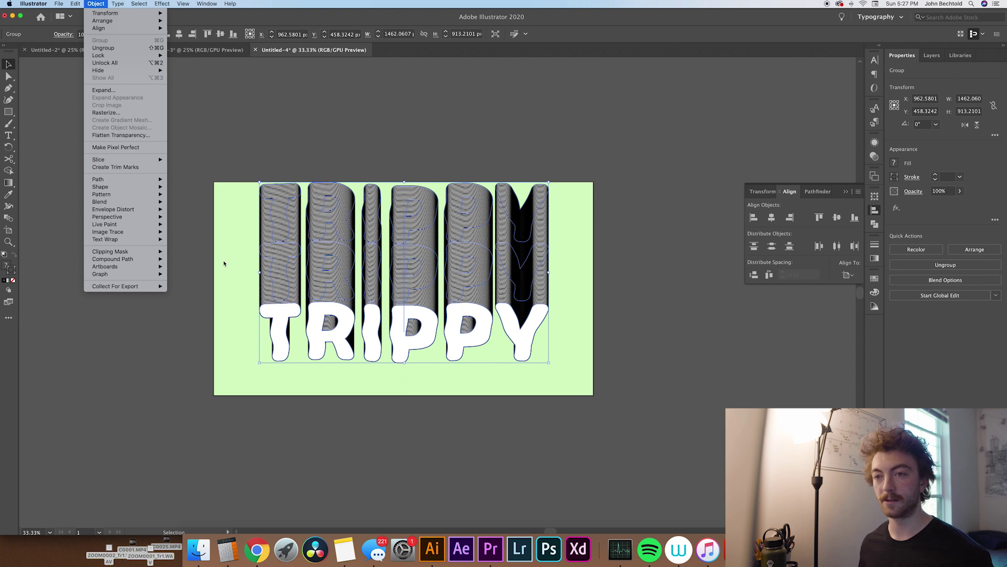
{"action": "mouse_move", "coordinate": [155, 220]}
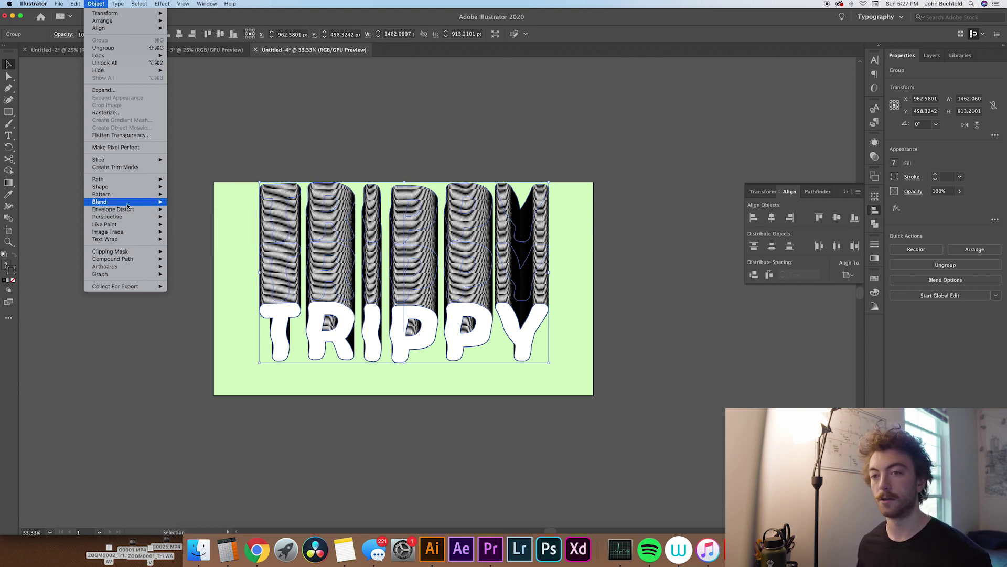
{"action": "mouse_move", "coordinate": [125, 204]}
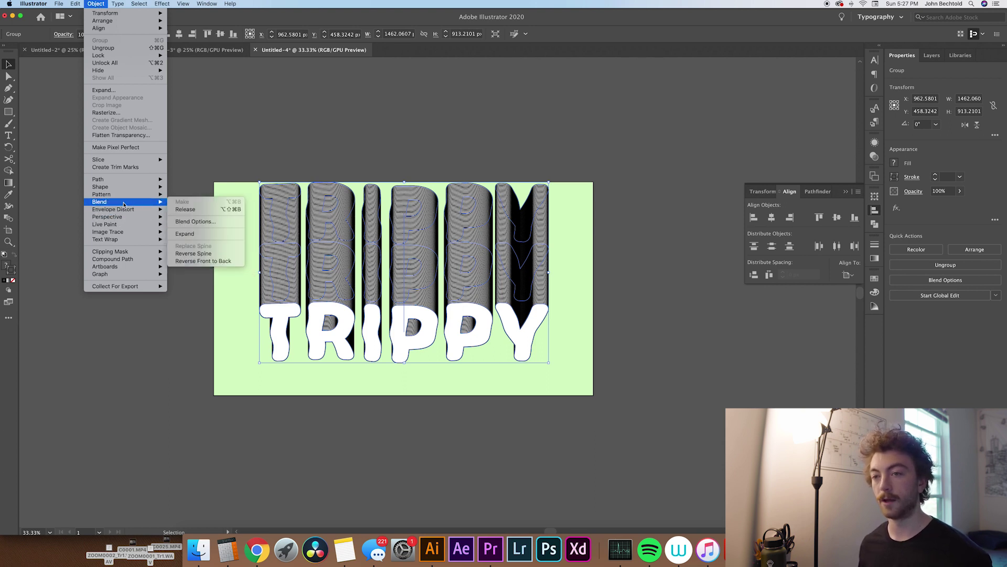
{"action": "left_click", "coordinate": [219, 225]}
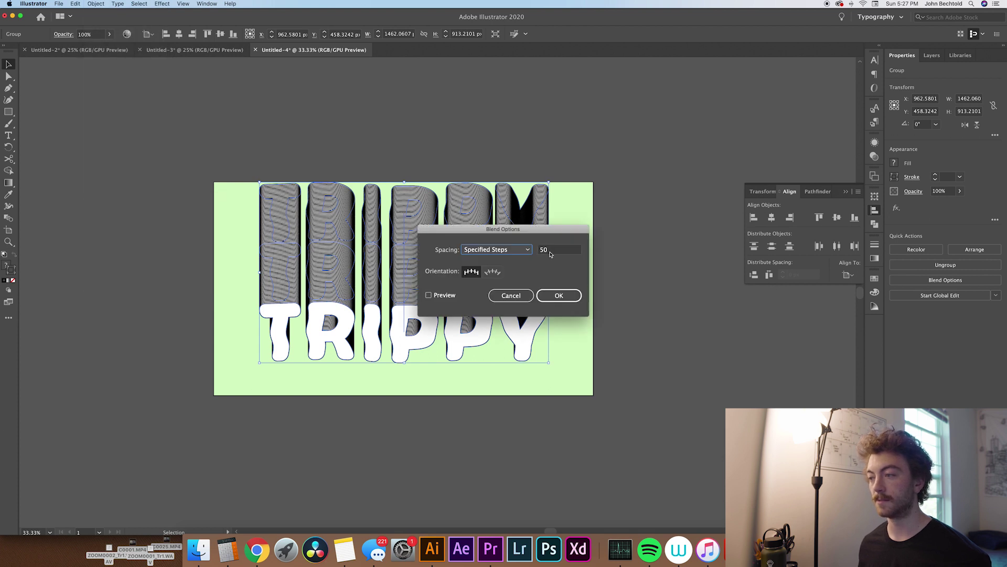
{"action": "left_click", "coordinate": [559, 252]}
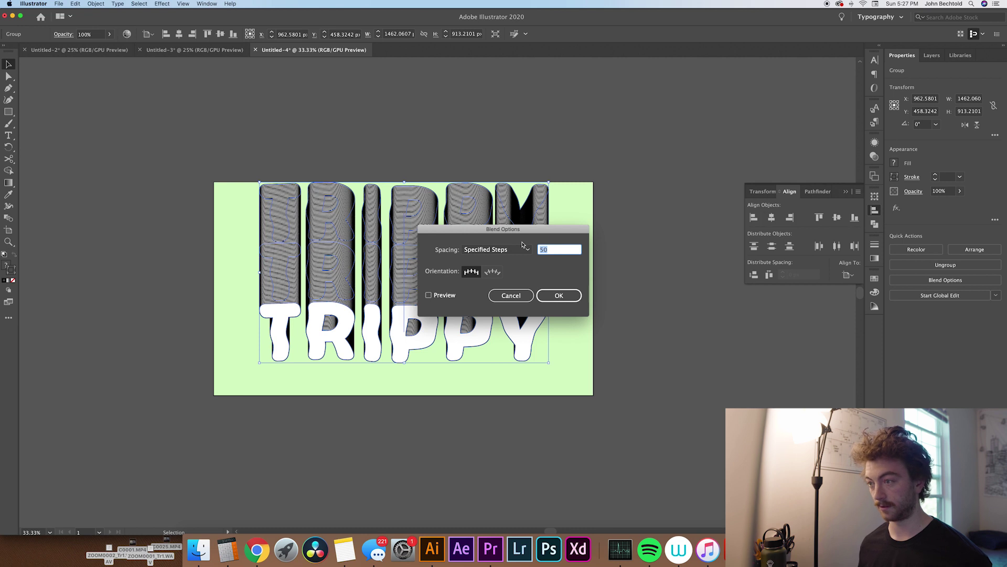
{"action": "left_click", "coordinate": [430, 295]}
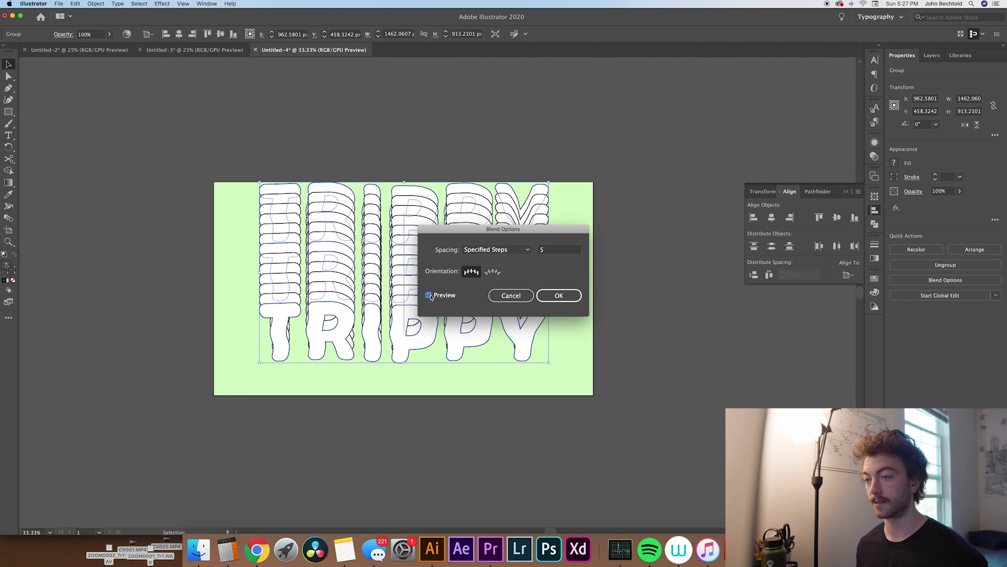
{"action": "left_click", "coordinate": [557, 296]}
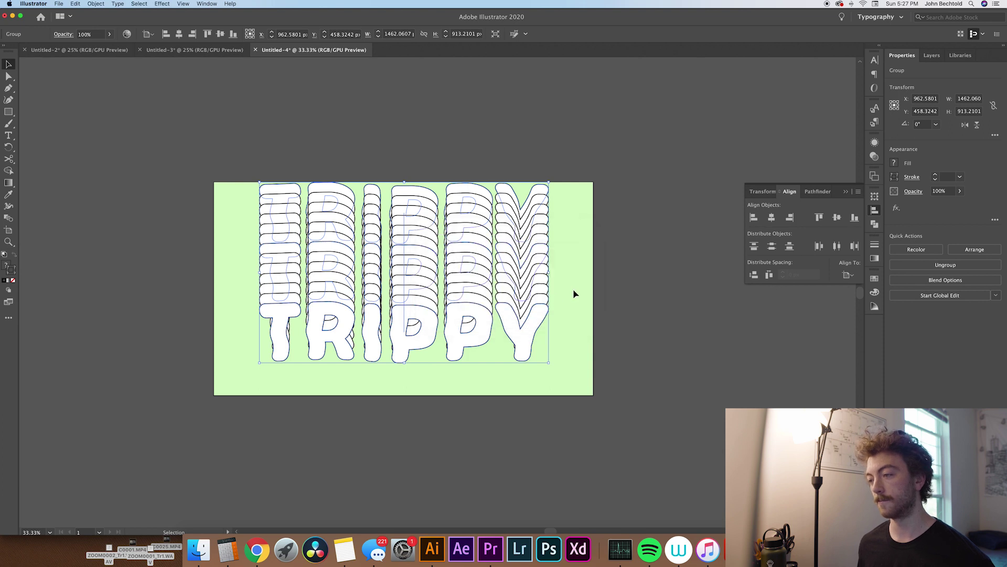
Move the blended lettering left, partly off the artboard, to free space beside it, and deselect it
{"action": "left_click", "coordinate": [574, 293]}
{"action": "left_click_drag", "start_coordinate": [486, 299], "coordinate": [365, 300]}
{"action": "left_click", "coordinate": [681, 283]}
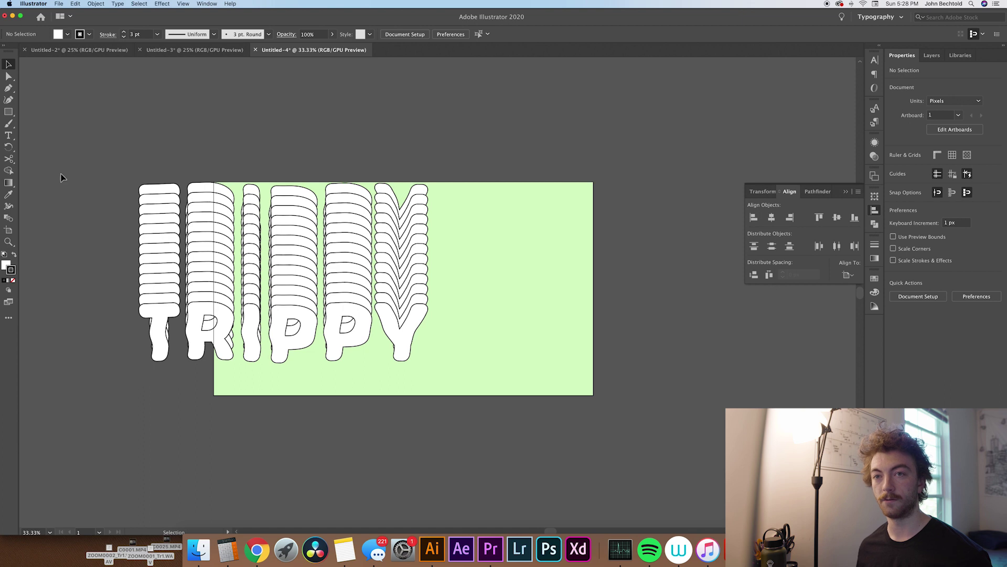
Draw a circle about 491 px in diameter on the empty green area to the right of the lettering
{"action": "left_click", "coordinate": [9, 113]}
{"action": "left_click_drag", "start_coordinate": [10, 119], "coordinate": [53, 129]}
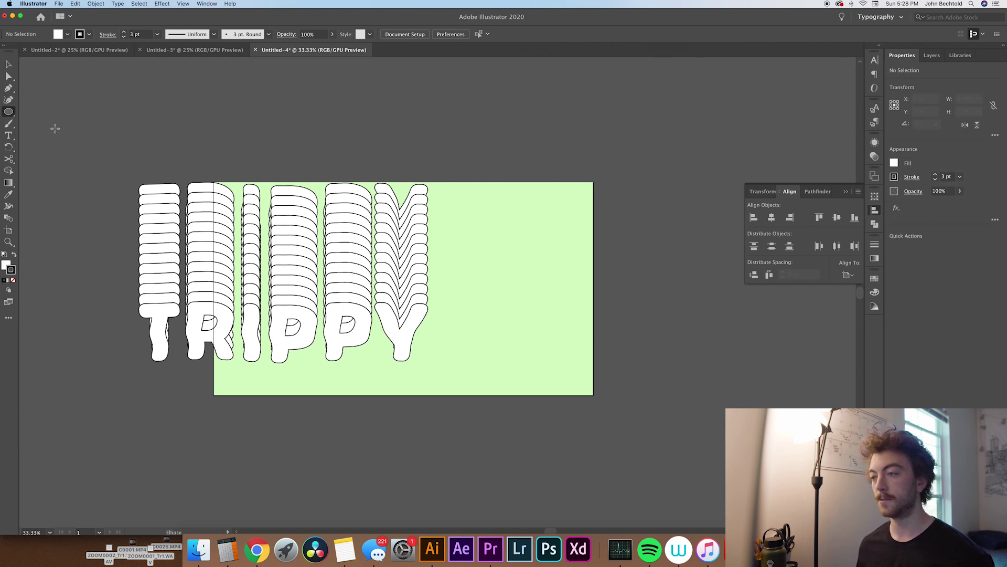
{"action": "left_click_drag", "start_coordinate": [477, 238], "coordinate": [575, 321]}
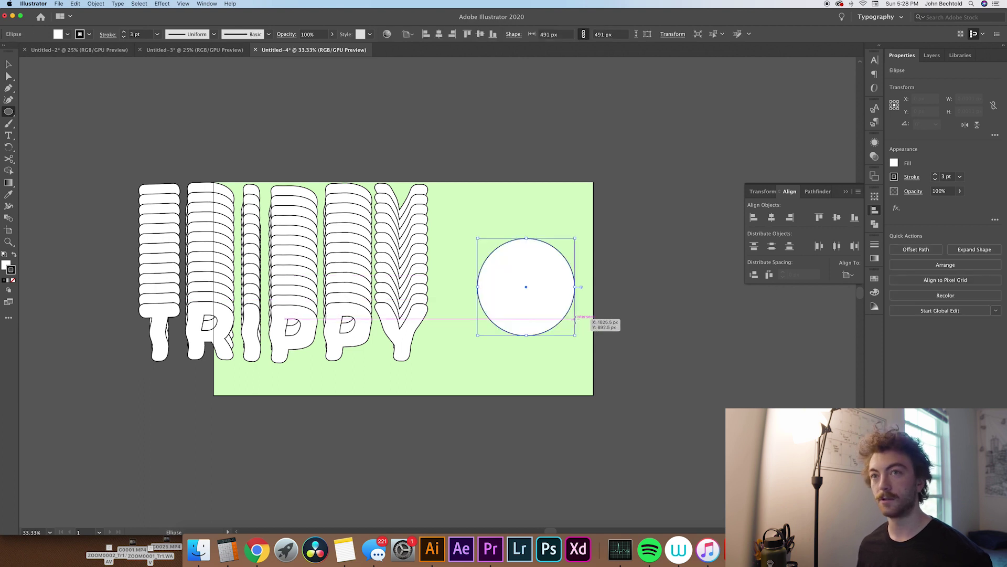
Remove the circle's fill so only its black outline is left, and deselect it
{"action": "left_click", "coordinate": [66, 35]}
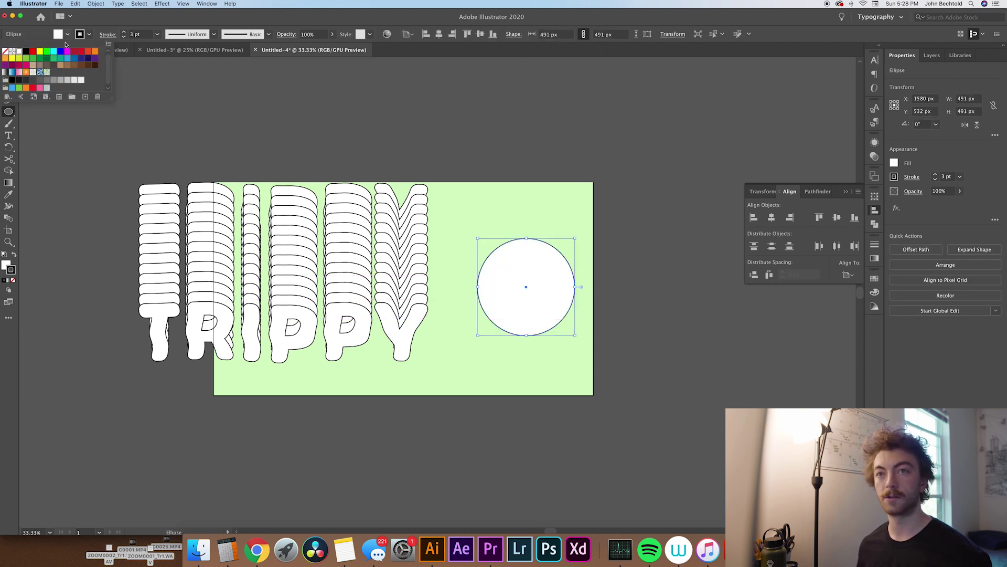
{"action": "left_click", "coordinate": [6, 51]}
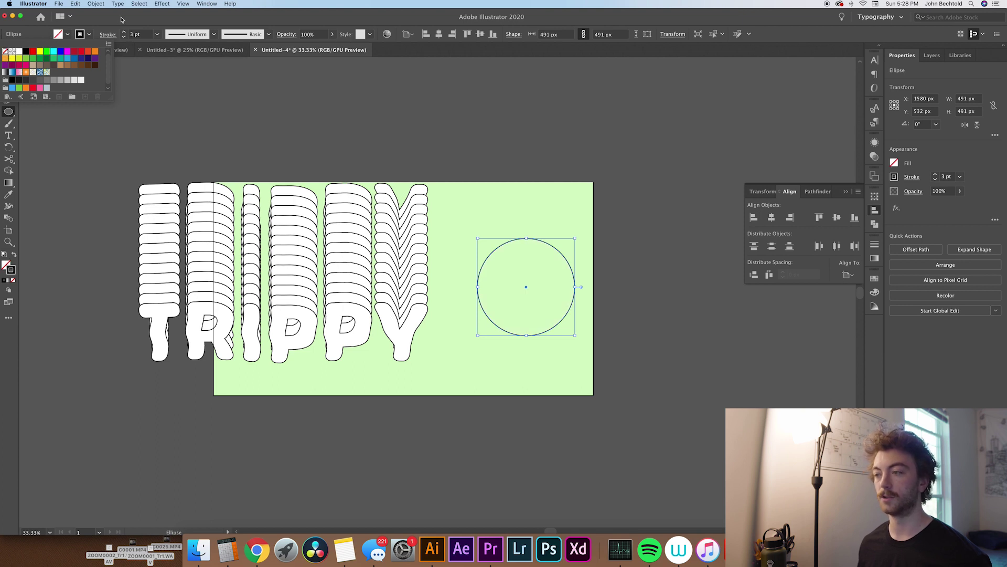
{"action": "left_click", "coordinate": [460, 141]}
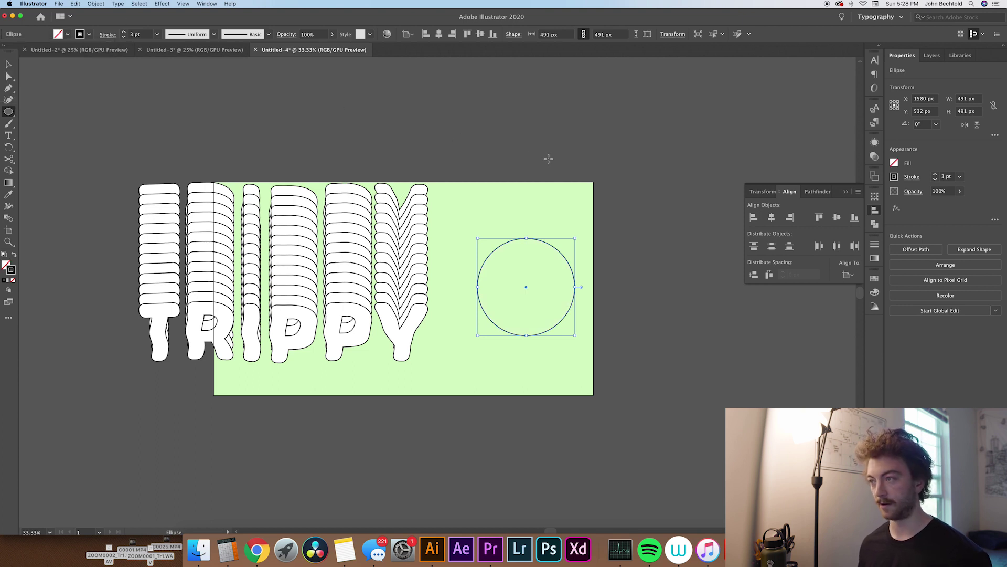
{"action": "key", "text": "v"}
{"action": "left_click", "coordinate": [547, 157]}
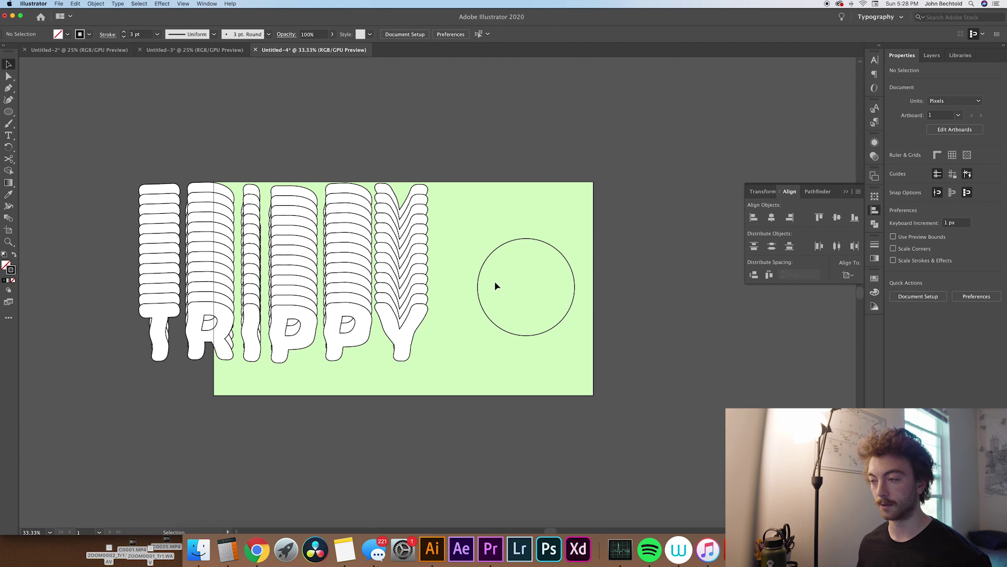
Cut the circle at its left and bottom anchor points and delete the rest, keeping only the lower-left quarter arc
{"action": "key", "text": "c"}
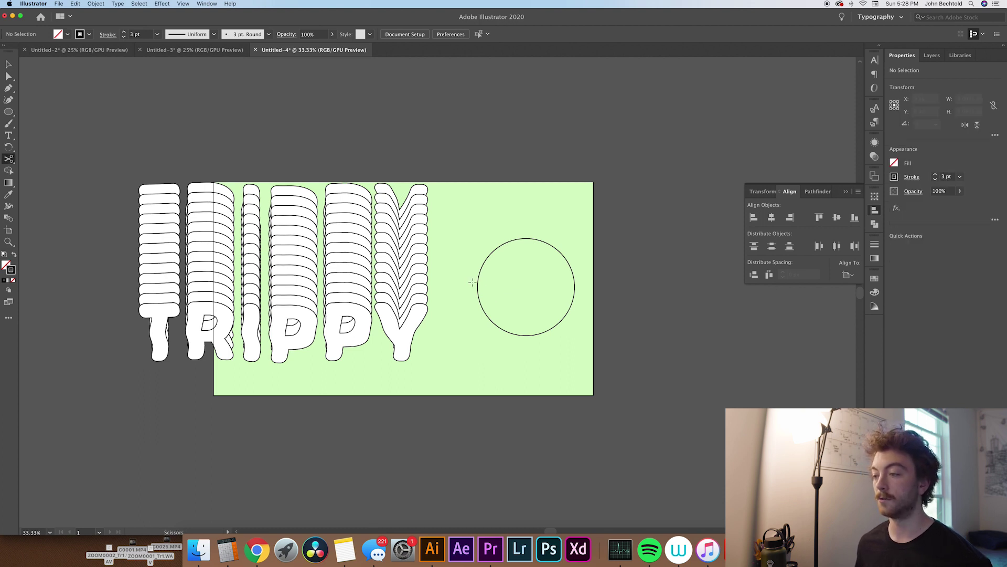
{"action": "left_click", "coordinate": [478, 286]}
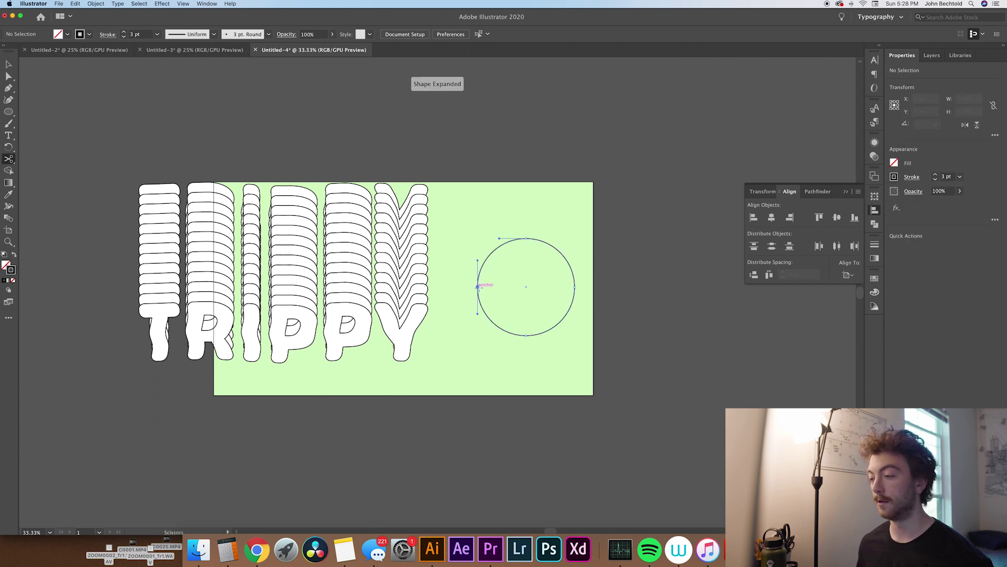
{"action": "left_click", "coordinate": [526, 335]}
{"action": "key", "text": "a"}
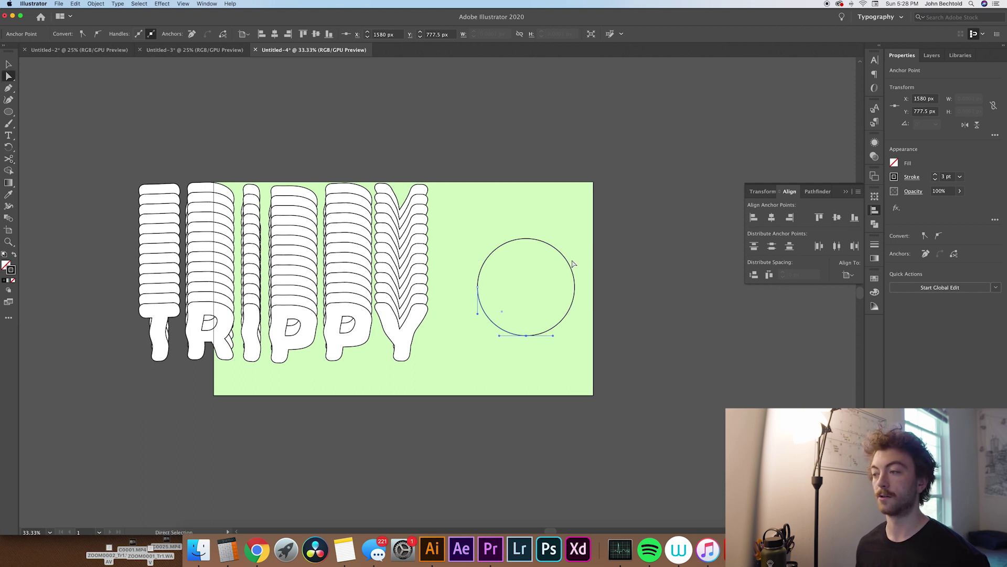
{"action": "left_click", "coordinate": [571, 267]}
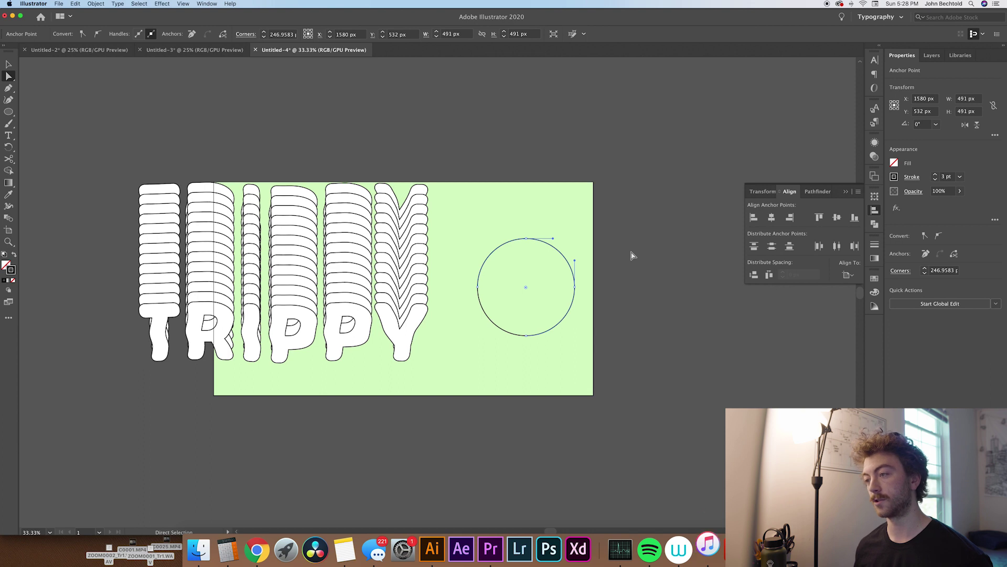
{"action": "key", "text": "Delete"}
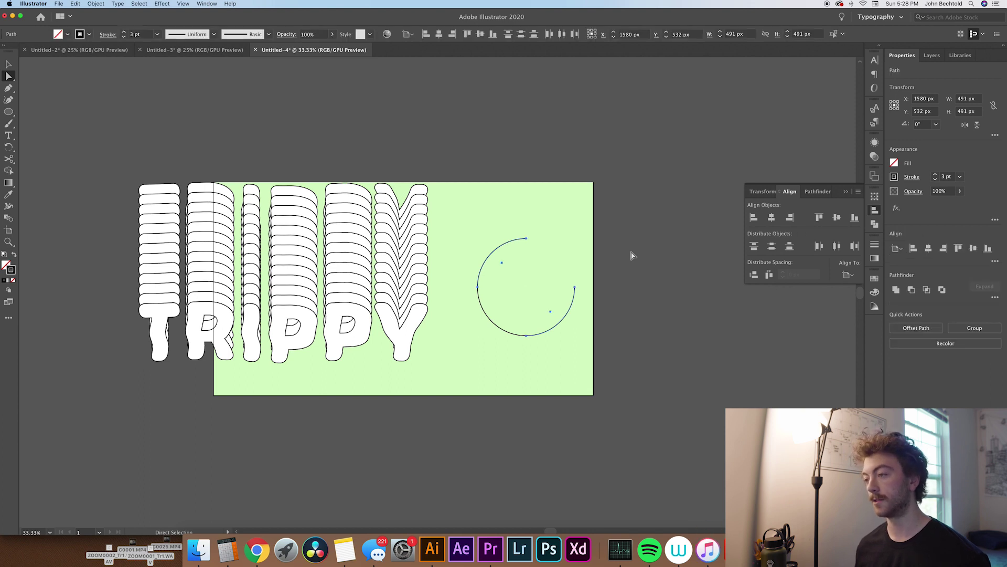
{"action": "key", "text": "Delete"}
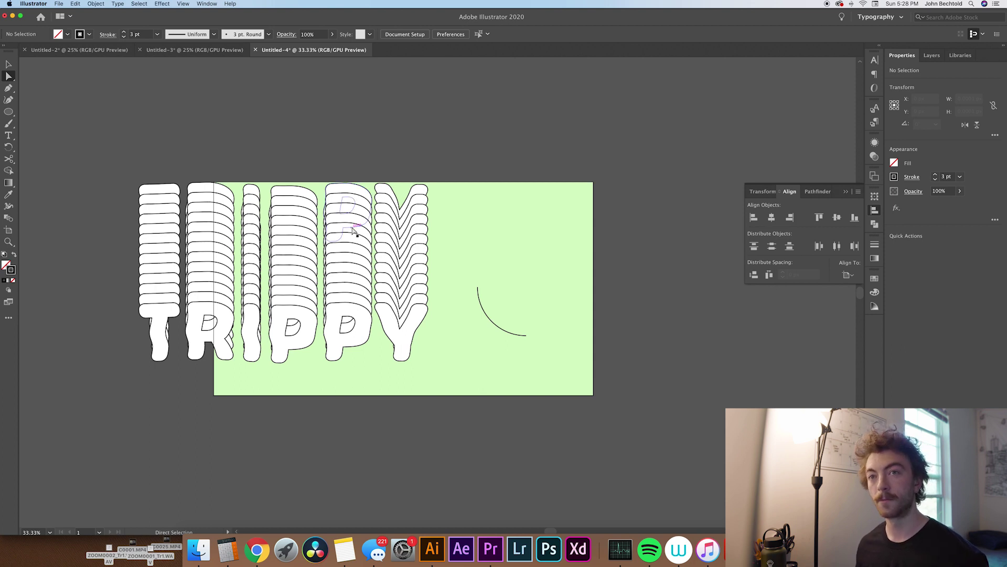
Bend the quarter arc into an S-curve with the direction handle of its upper endpoint, and rotate it 90°
{"action": "left_click", "coordinate": [502, 333]}
{"action": "left_click_drag", "start_coordinate": [480, 317], "coordinate": [518, 299]}
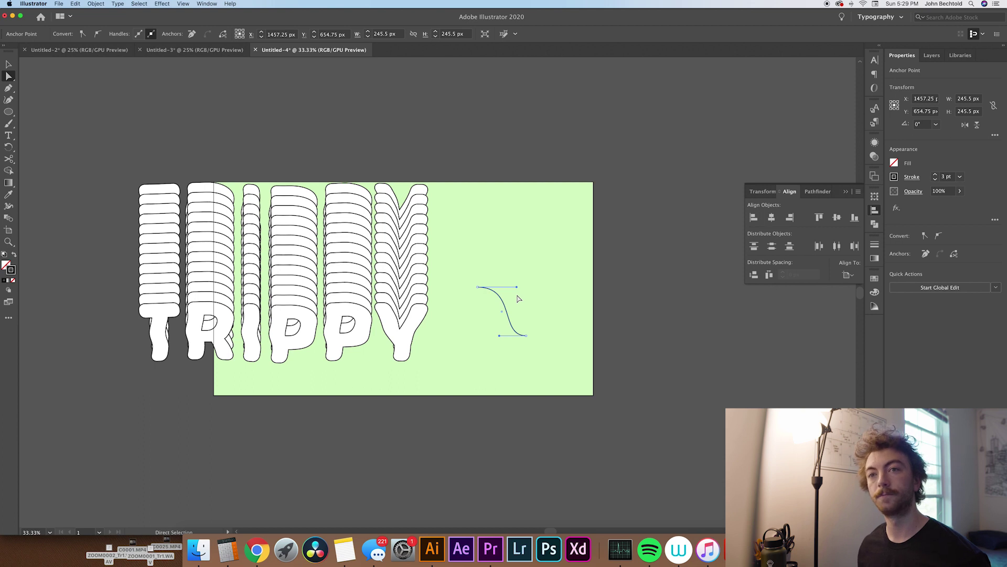
{"action": "left_click", "coordinate": [8, 64]}
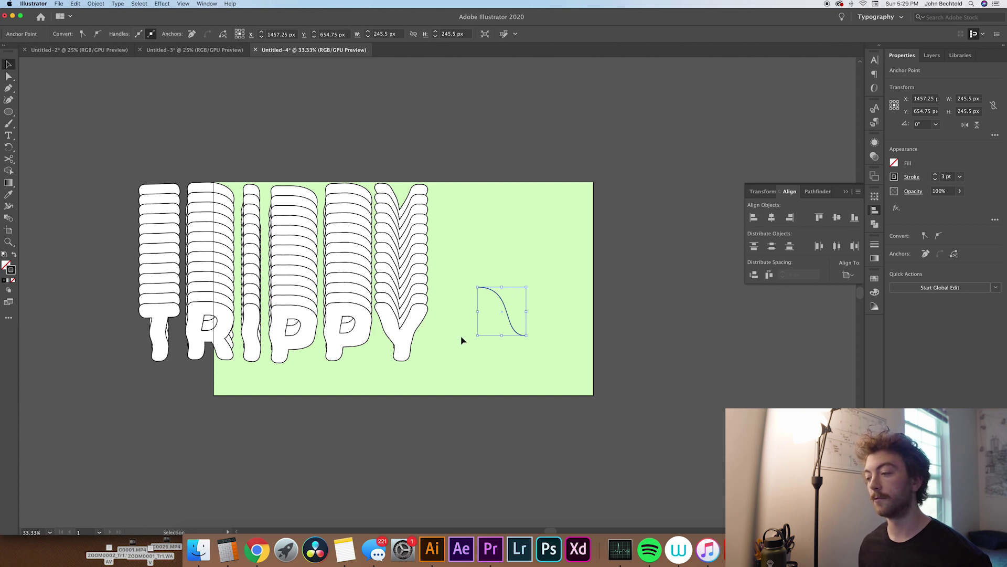
{"action": "left_click_drag", "start_coordinate": [531, 338], "coordinate": [579, 273]}
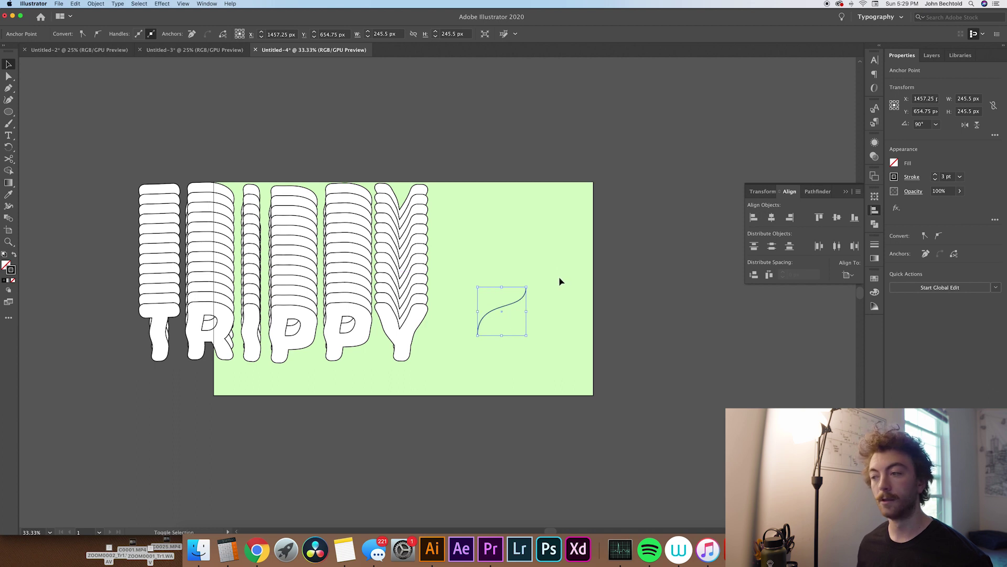
{"action": "left_click", "coordinate": [652, 294]}
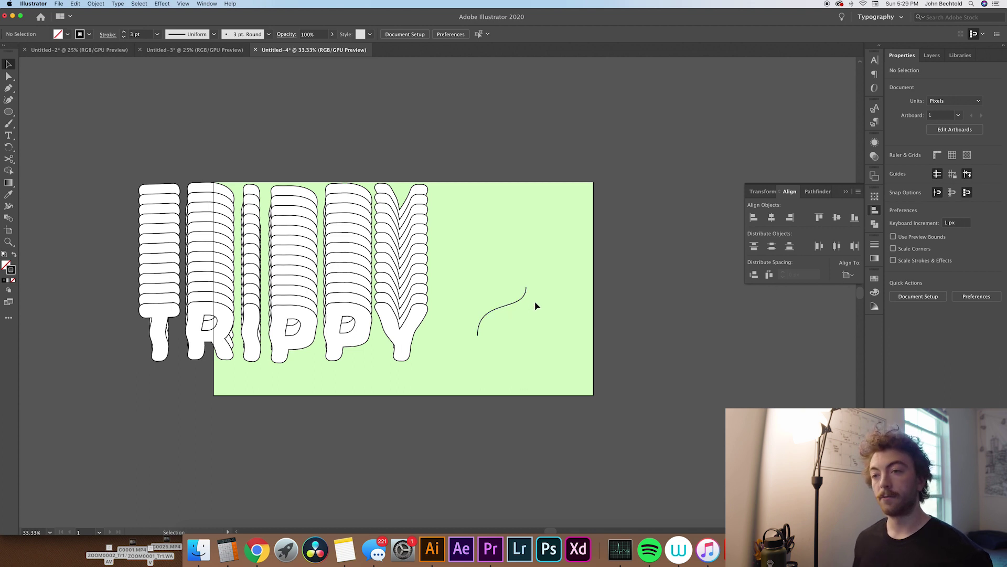
Replace the TRIPPY blend's spine with the S-curve, and move the blended lettering to the middle of the green artboard
{"action": "left_click_drag", "start_coordinate": [146, 147], "coordinate": [525, 405]}
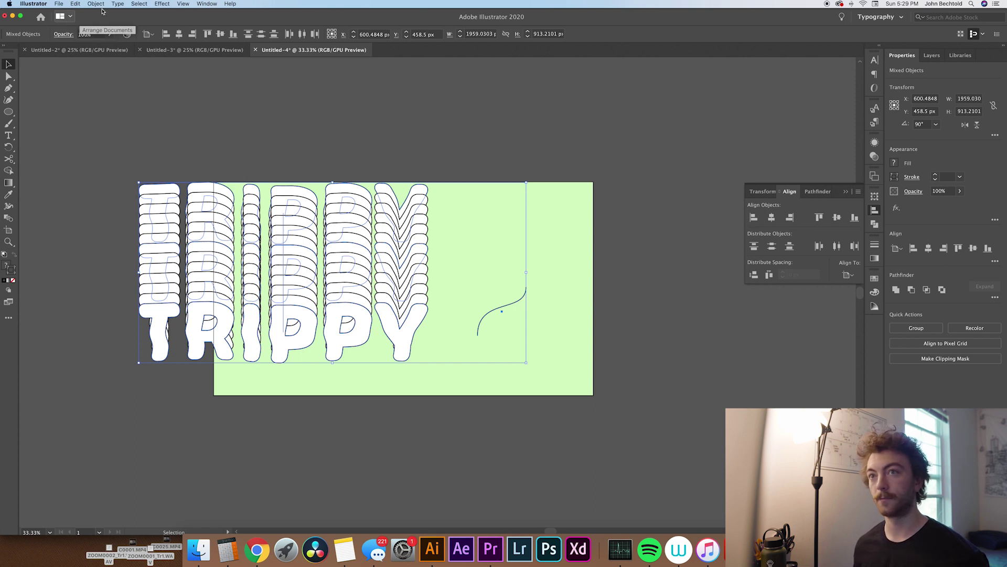
{"action": "left_click", "coordinate": [96, 4]}
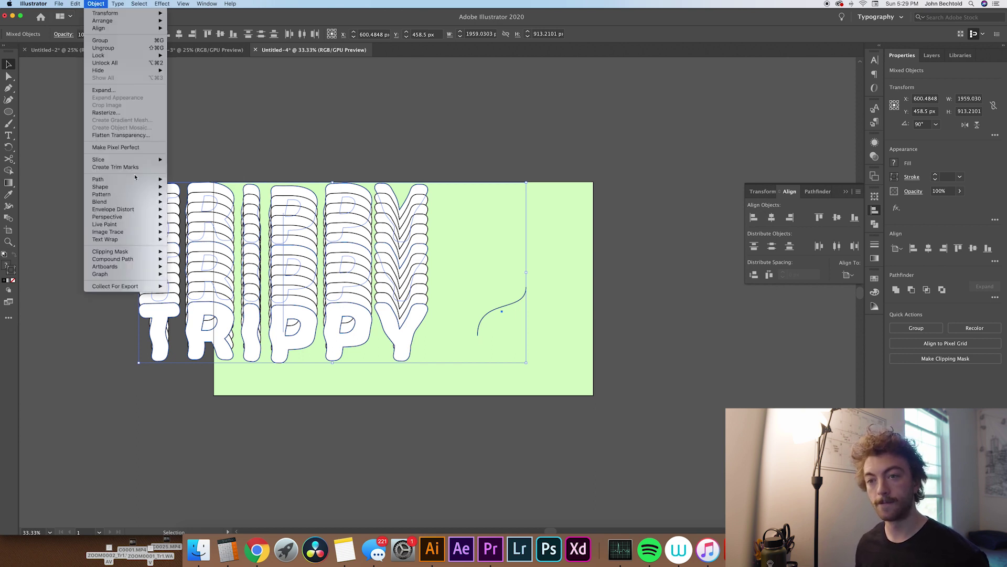
{"action": "mouse_move", "coordinate": [126, 202]}
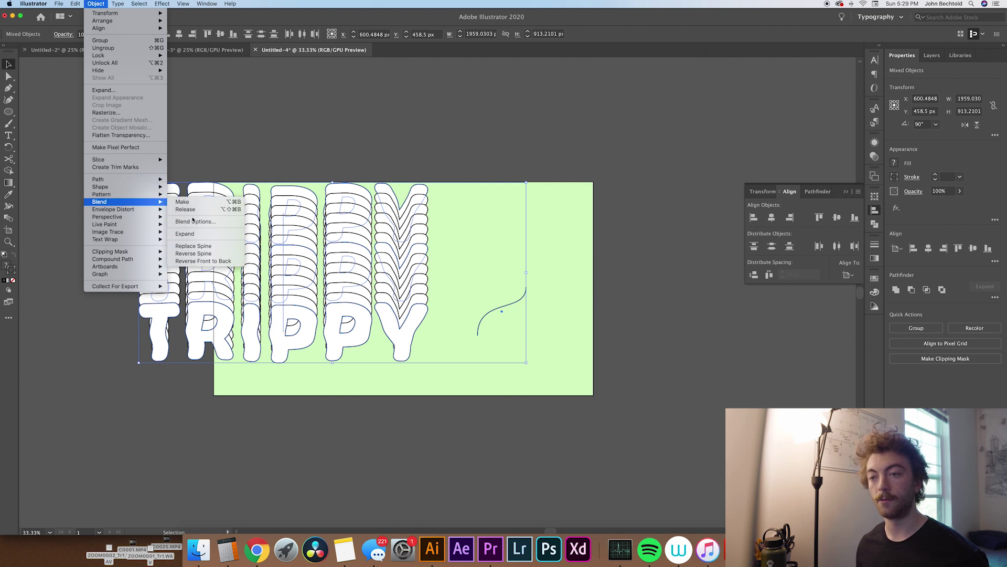
{"action": "left_click", "coordinate": [199, 247]}
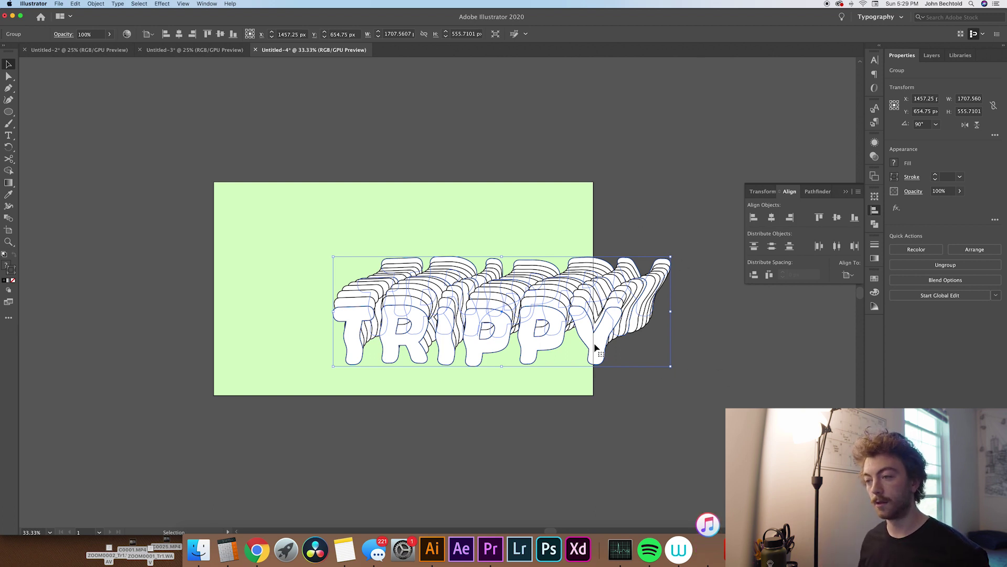
{"action": "left_click_drag", "start_coordinate": [590, 340], "coordinate": [500, 309]}
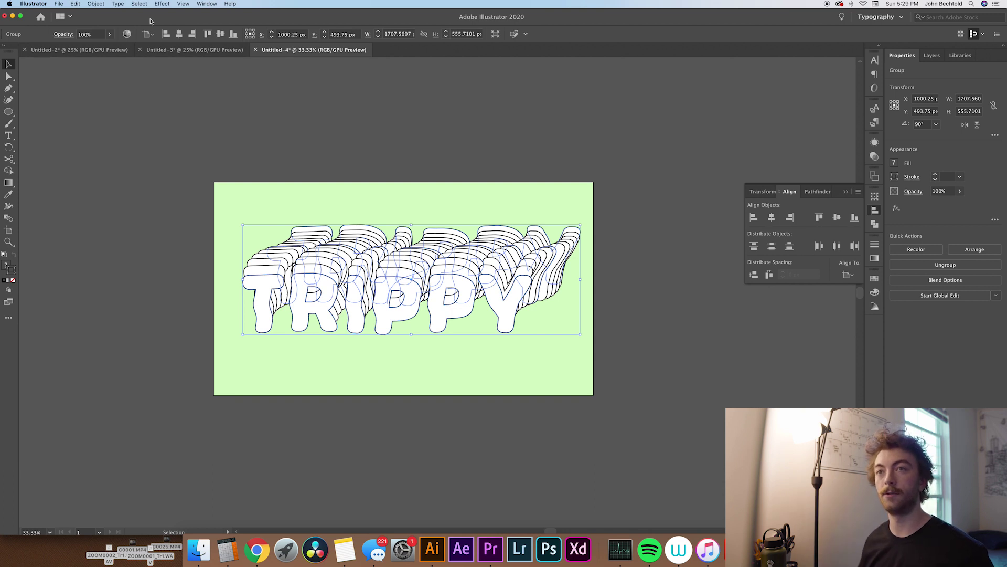
Reverse the blend's spine so the front TRIPPY copy sits at the upper right end, and deselect the lettering
{"action": "left_click", "coordinate": [97, 3]}
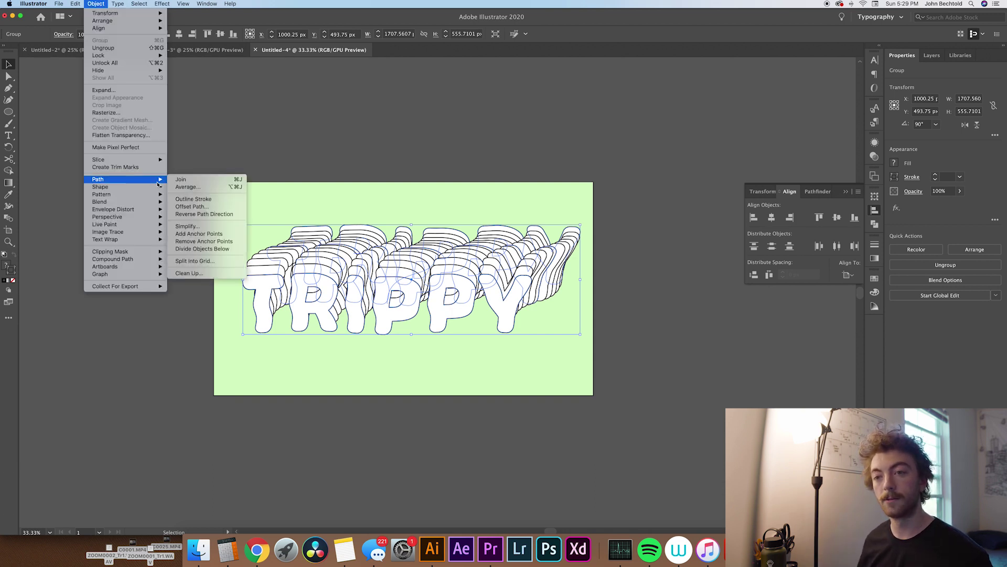
{"action": "mouse_move", "coordinate": [144, 203]}
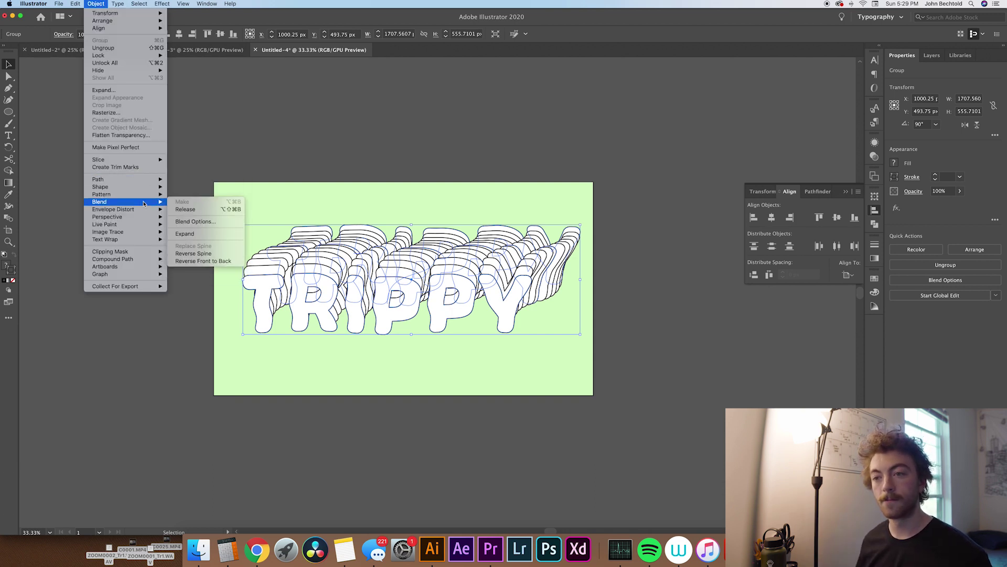
{"action": "left_click", "coordinate": [208, 256]}
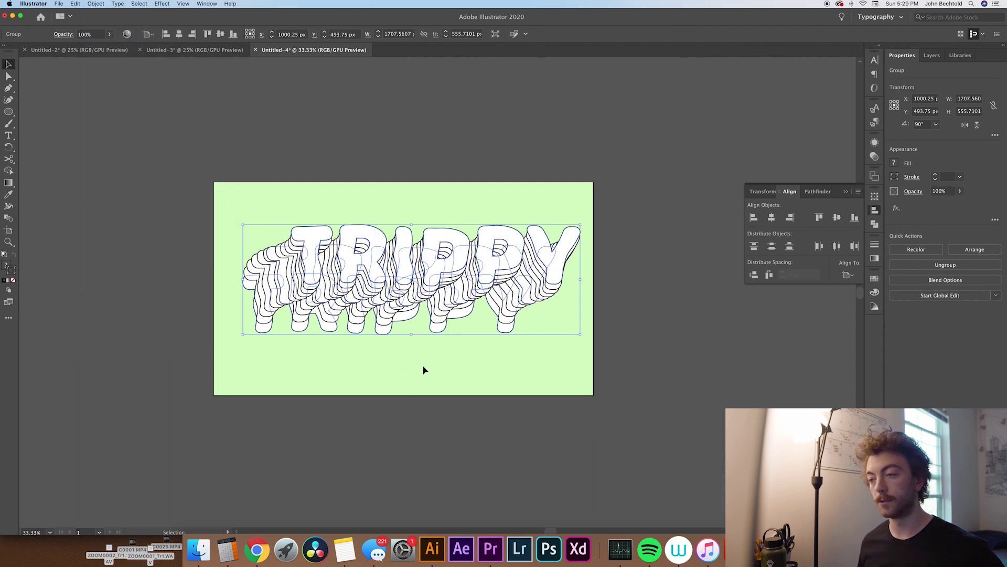
{"action": "left_click", "coordinate": [528, 411]}
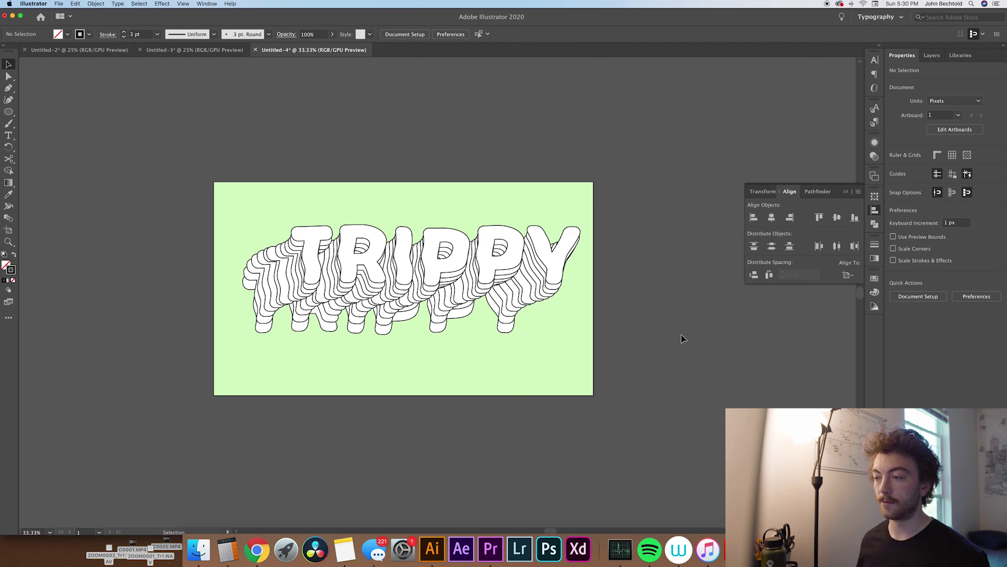
Place a duplicate of the blended lettering outside the artboard, beyond its upper left corner
{"action": "left_click_drag", "start_coordinate": [516, 279], "coordinate": [182, 105]}
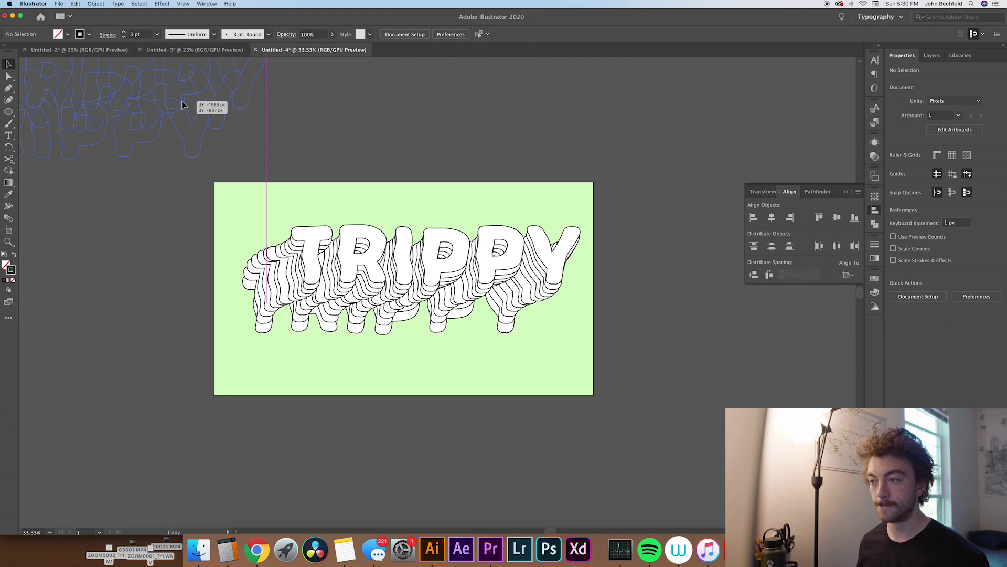
{"action": "left_click_drag", "start_coordinate": [183, 105], "coordinate": [182, 105]}
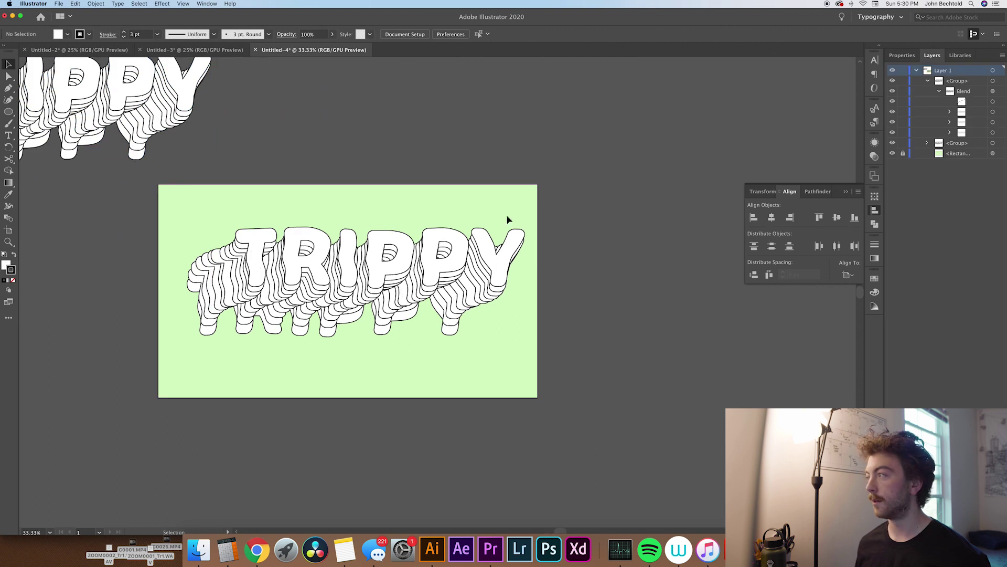
Inside the blend of the lettering on the artboard, target only the front TRIPPY copy and fill it with pink
{"action": "left_click", "coordinate": [417, 268]}
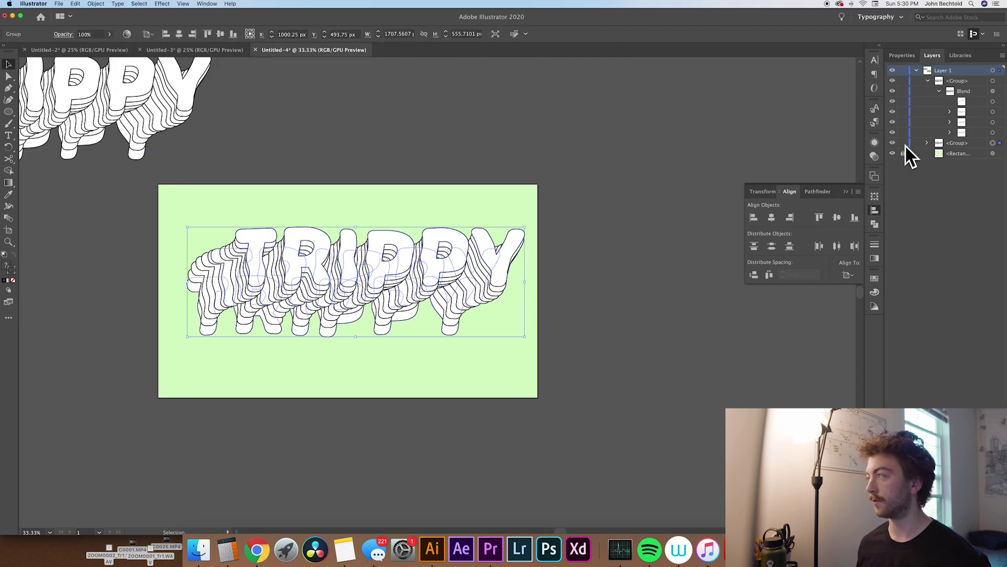
{"action": "left_click", "coordinate": [917, 71]}
{"action": "left_click", "coordinate": [917, 71]}
{"action": "left_click", "coordinate": [928, 81]}
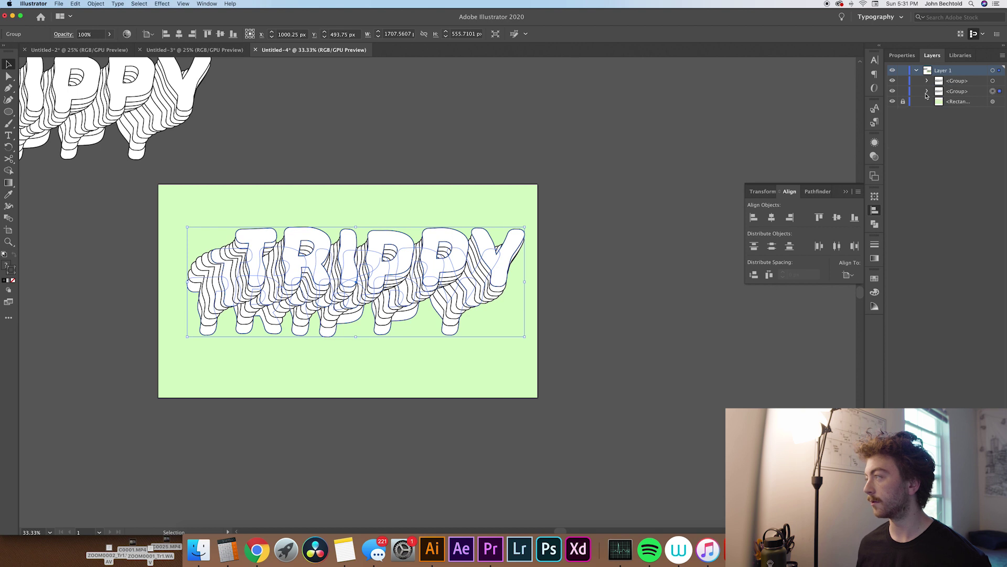
{"action": "left_click", "coordinate": [927, 92]}
{"action": "left_click", "coordinate": [939, 102]}
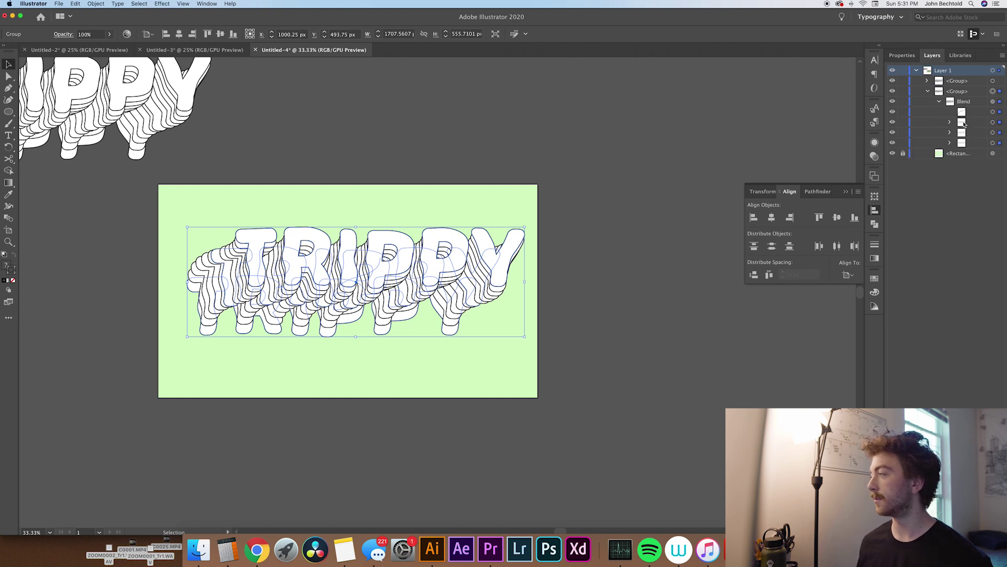
{"action": "left_click", "coordinate": [993, 121]}
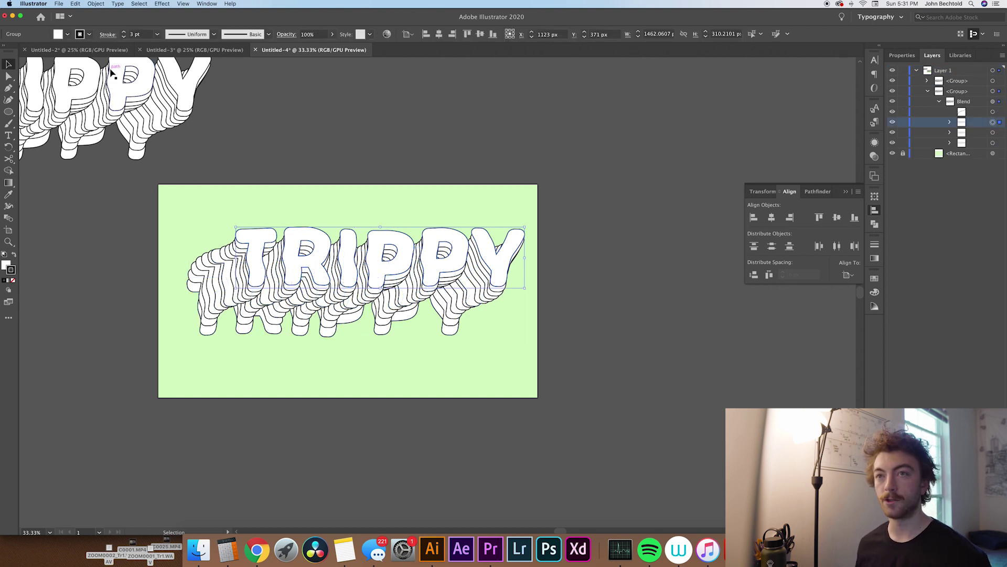
{"action": "left_click", "coordinate": [68, 35]}
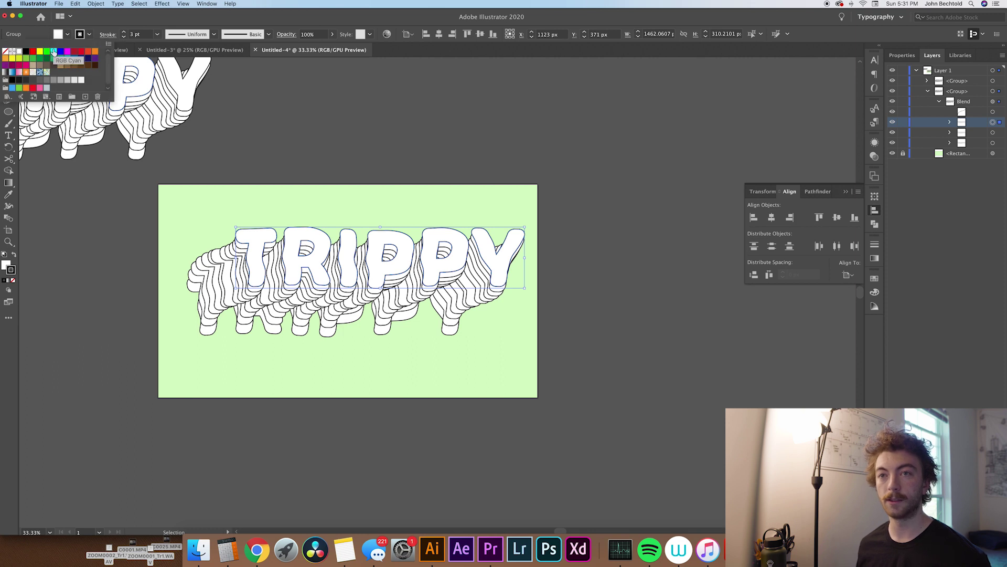
{"action": "left_click", "coordinate": [39, 90]}
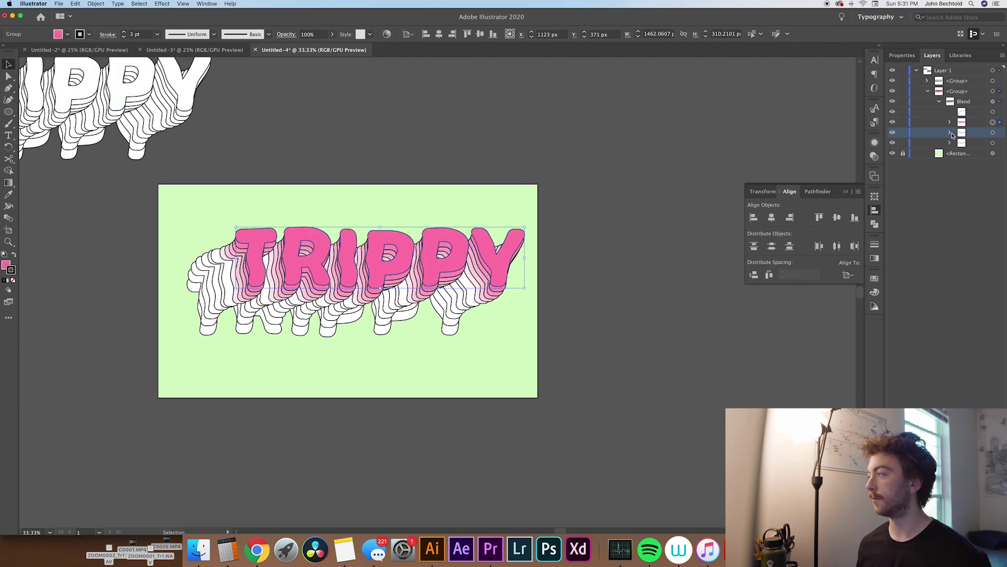
Target the blend's middle TRIPPY copy and fill it with blue
{"action": "left_click", "coordinate": [950, 133]}
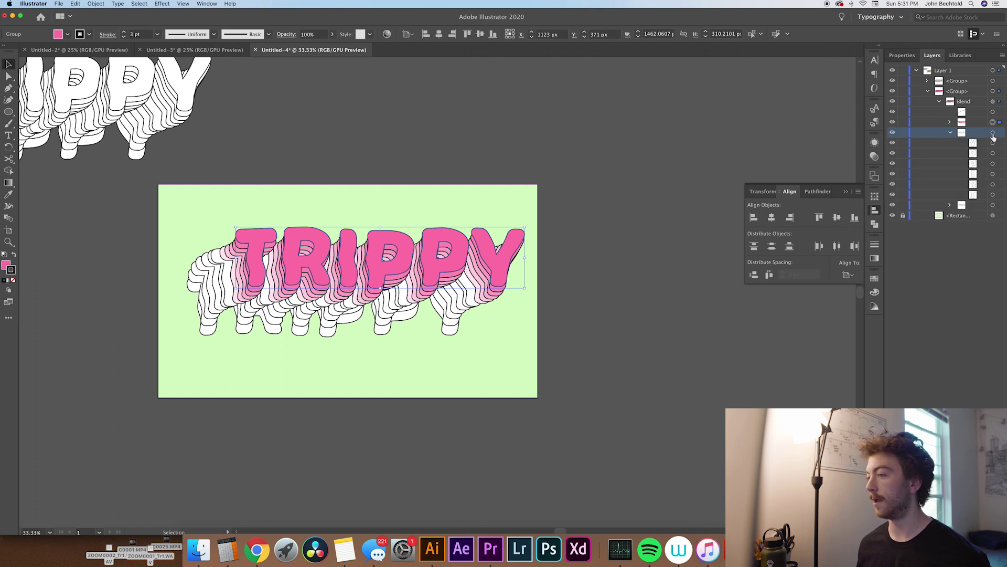
{"action": "left_click", "coordinate": [992, 133]}
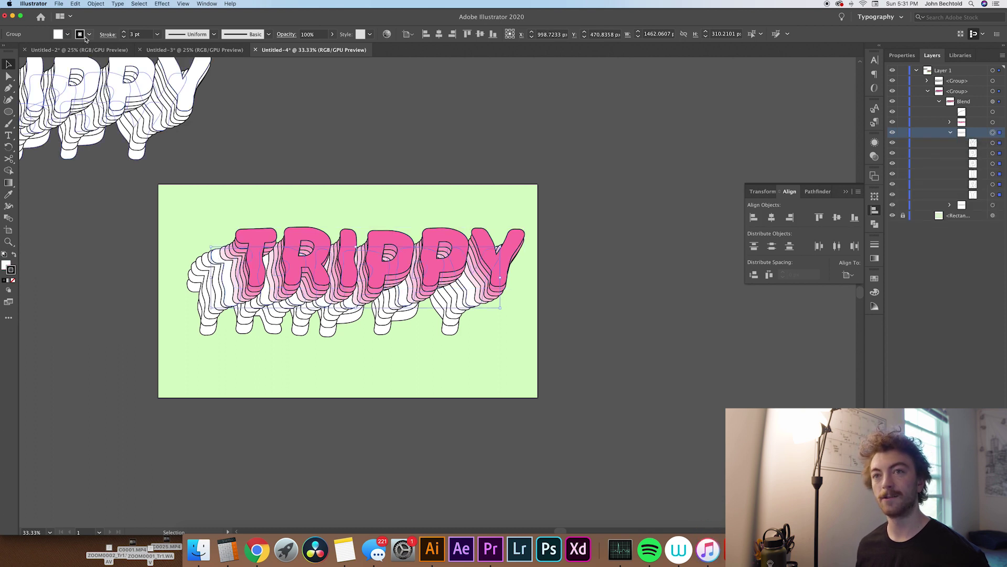
{"action": "left_click", "coordinate": [66, 35]}
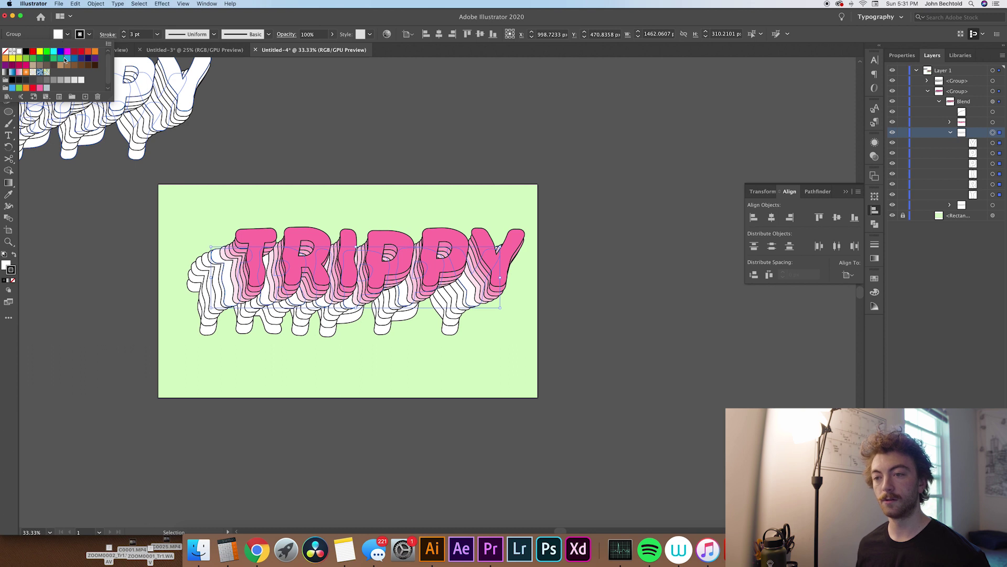
{"action": "left_click", "coordinate": [68, 59]}
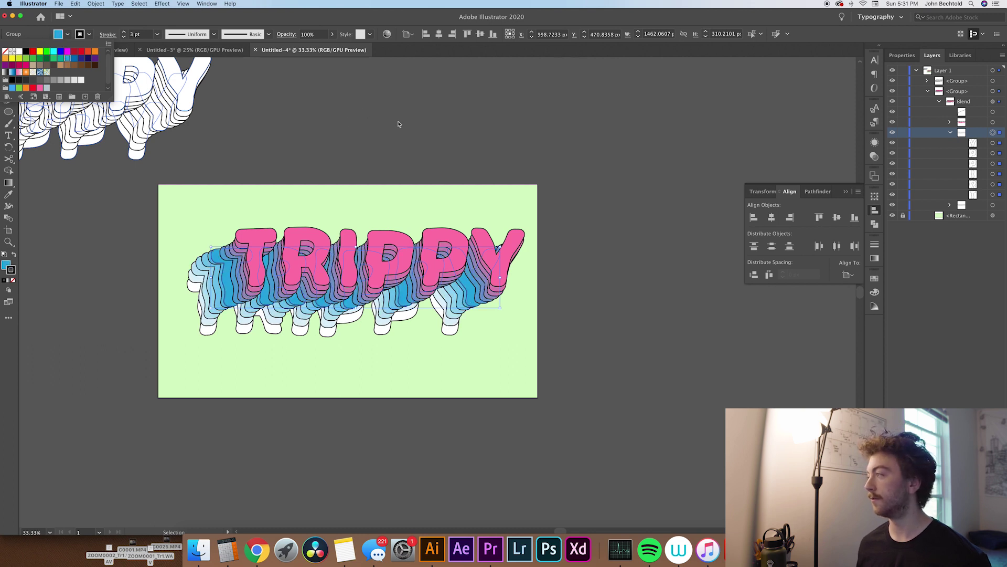
Target the blend's rearmost TRIPPY copy, fill it with the bright green swatch R=122 G=201 B=67, and deselect the lettering
{"action": "left_click", "coordinate": [952, 134]}
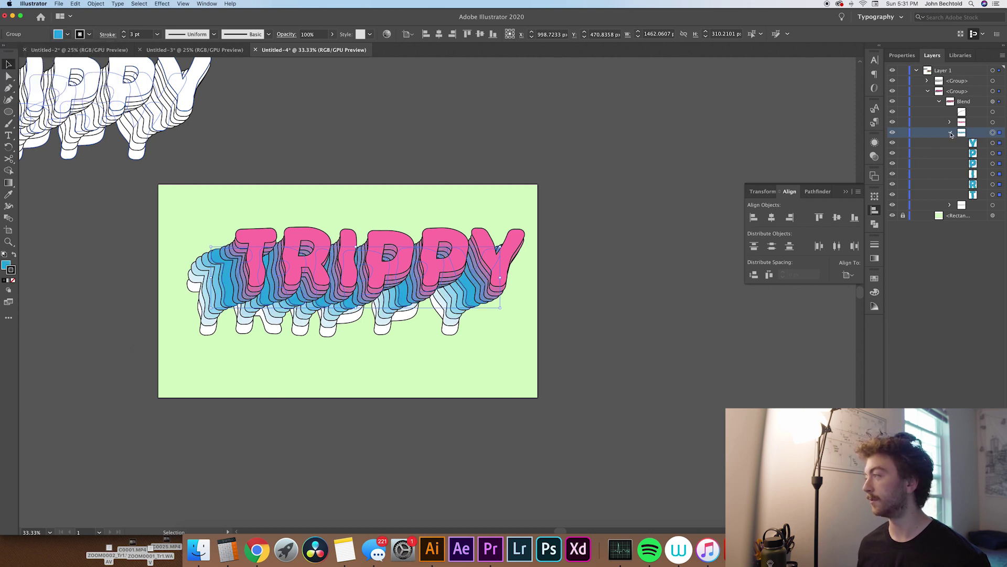
{"action": "left_click", "coordinate": [951, 133]}
{"action": "left_click", "coordinate": [992, 144]}
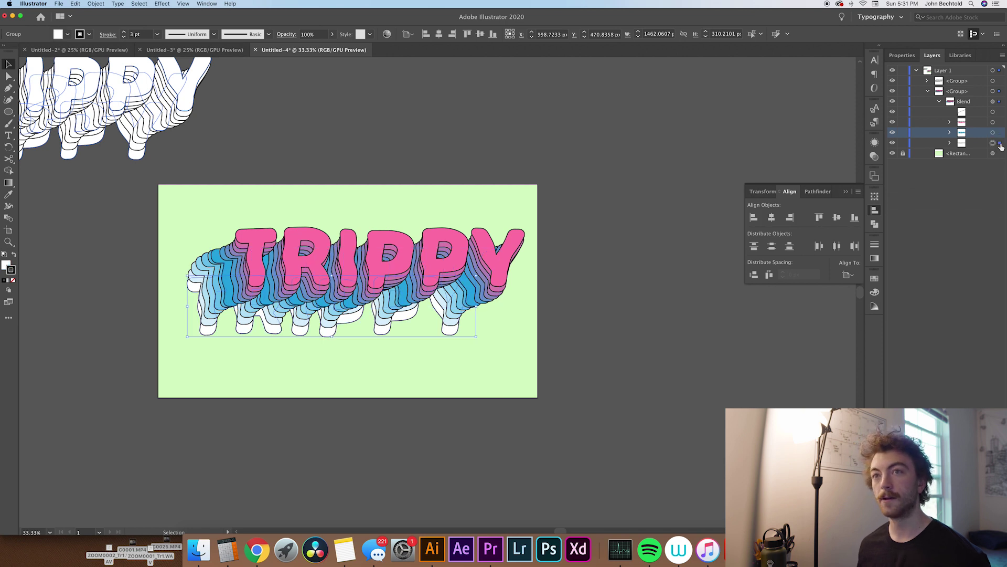
{"action": "left_click", "coordinate": [68, 34]}
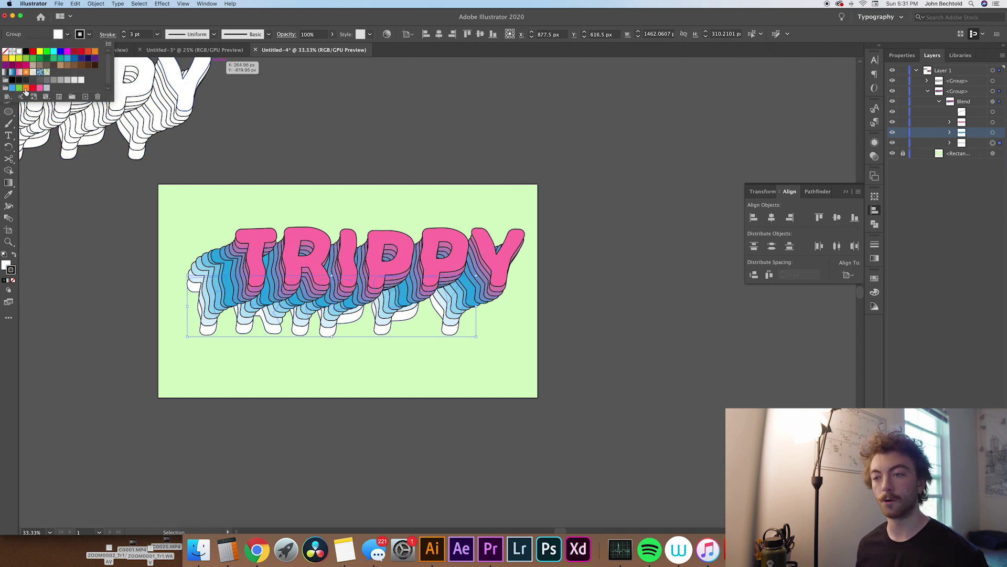
{"action": "left_click", "coordinate": [25, 88]}
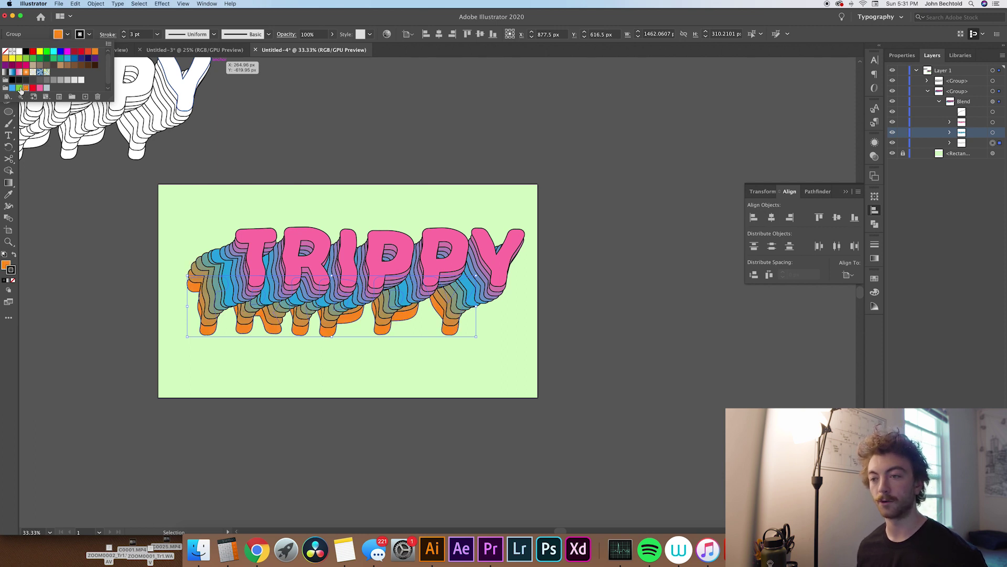
{"action": "left_click", "coordinate": [20, 89]}
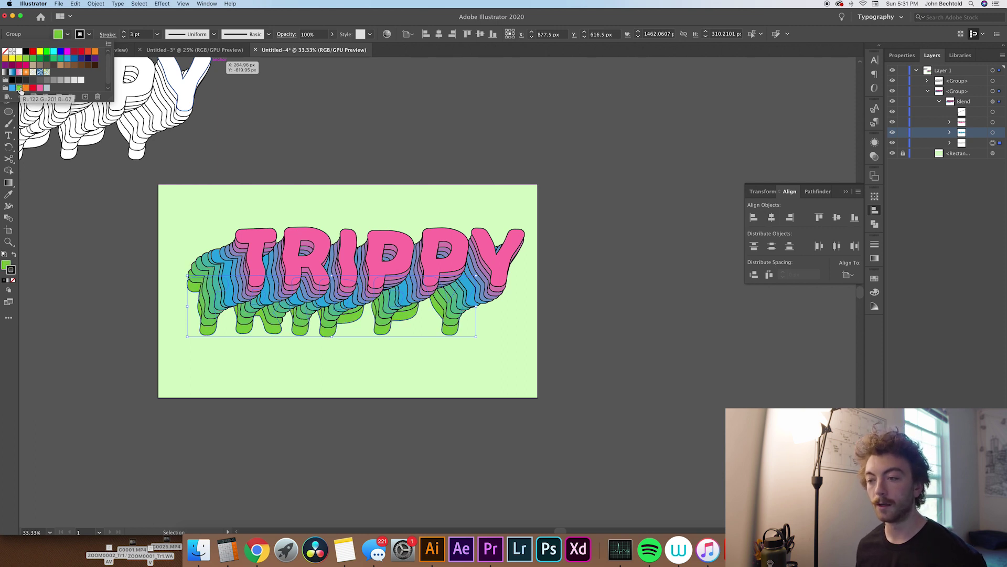
{"action": "left_click", "coordinate": [90, 228]}
{"action": "scroll", "coordinate": [71, 241], "scroll_direction": "left", "scroll_amount": 2}
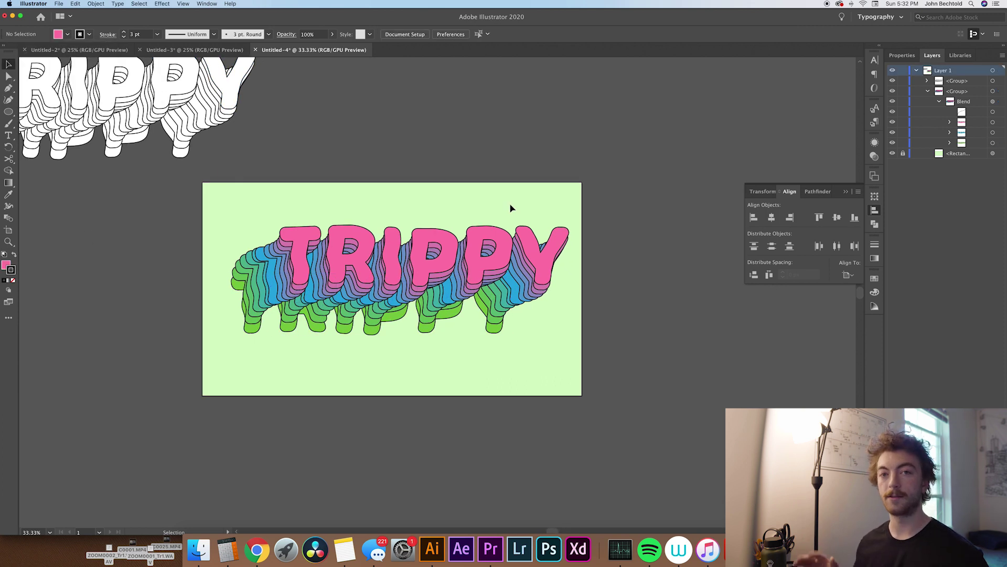